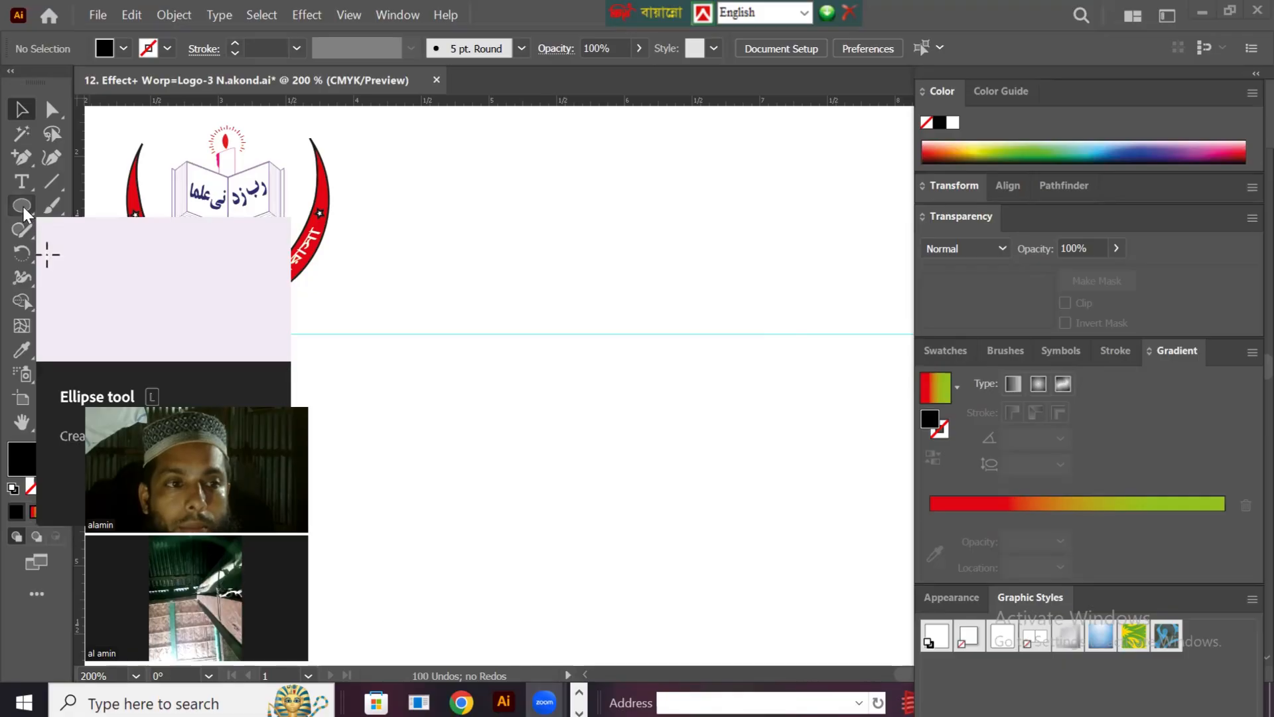
- Draw a circle with the Ellipse tool beside the reference logo and centre it vertically on the horizontal guide
click(22, 204)
click(101, 250)
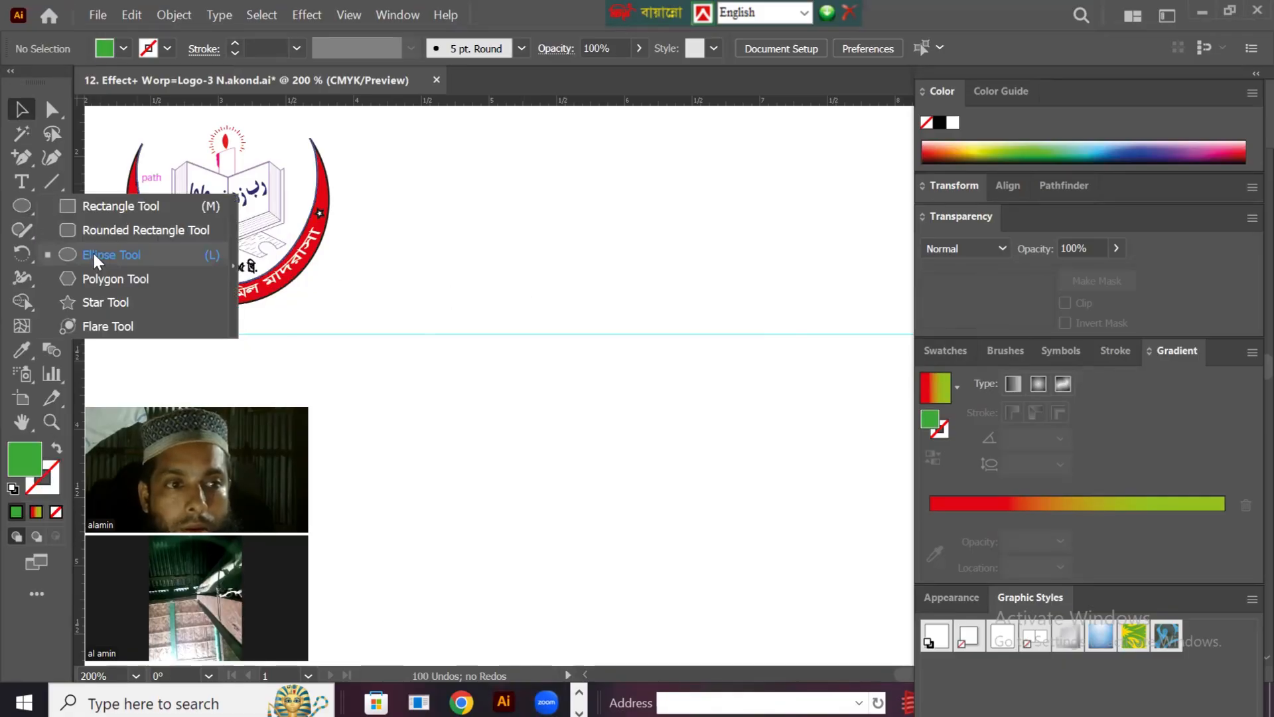
click(92, 252)
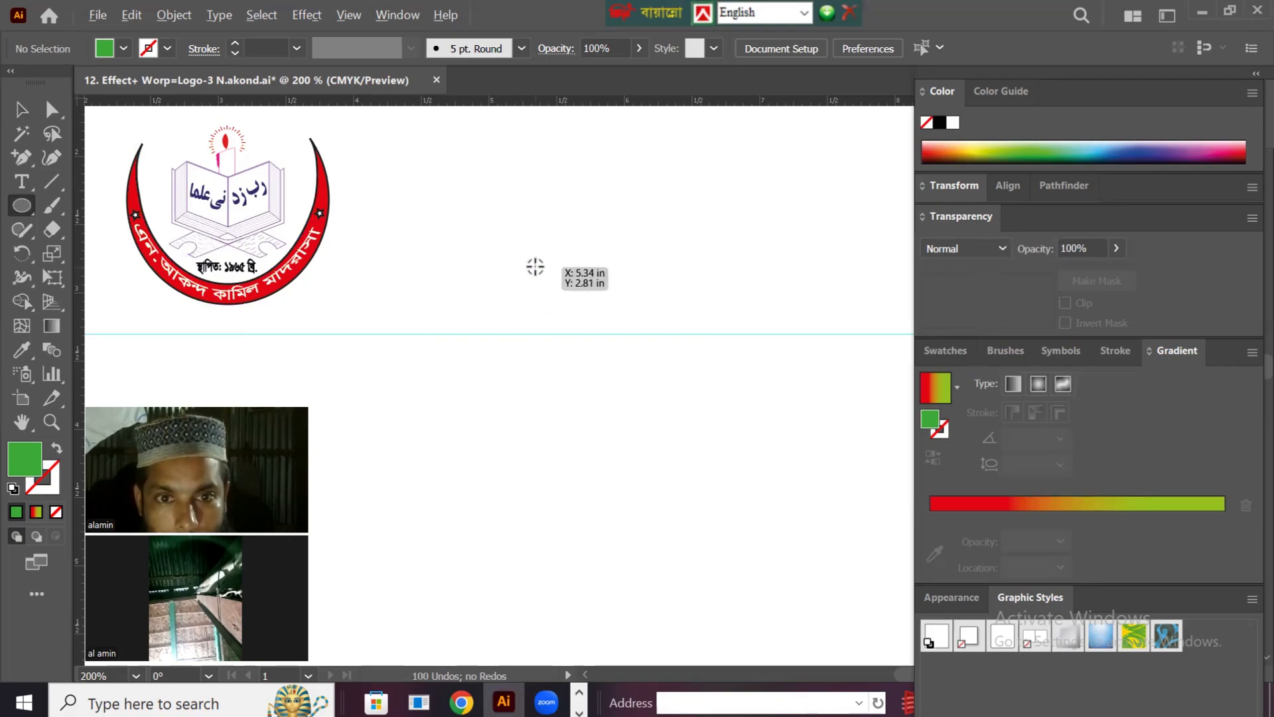
drag(535, 268, 657, 418)
click(21, 111)
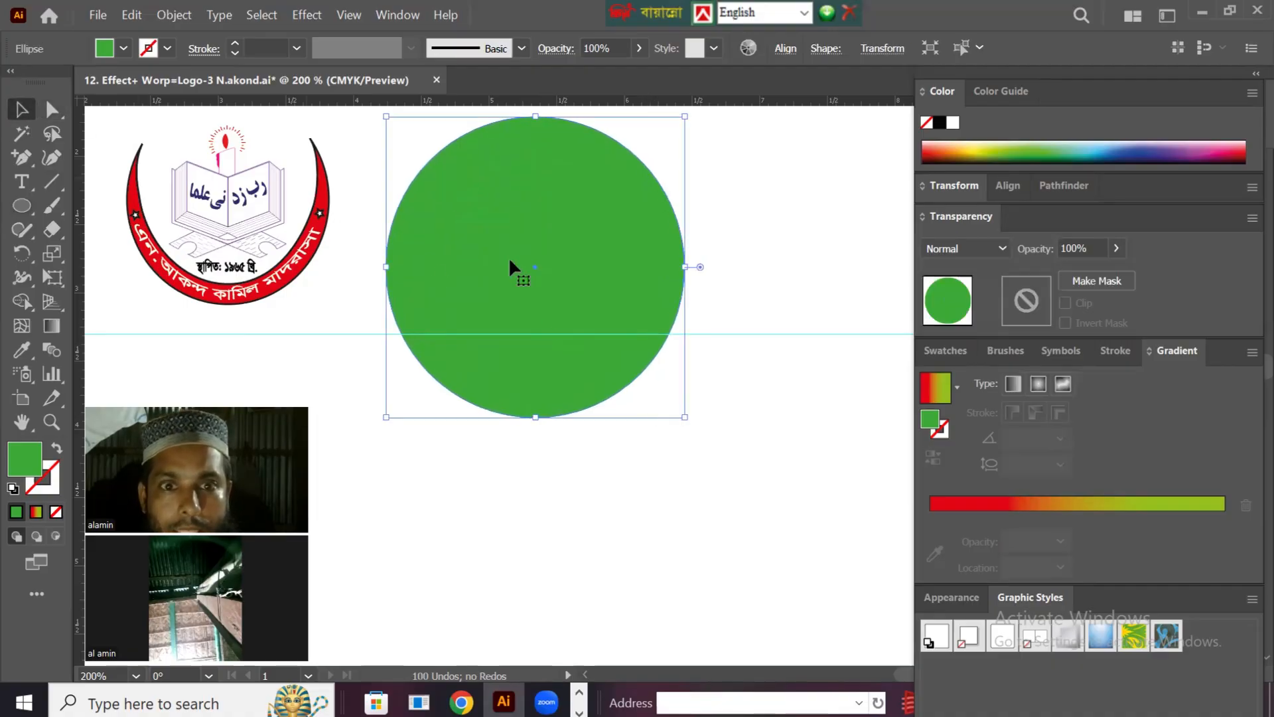
drag(598, 272, 612, 331)
- Give the circle a white fill and a black 1 pt stroke
click(123, 48)
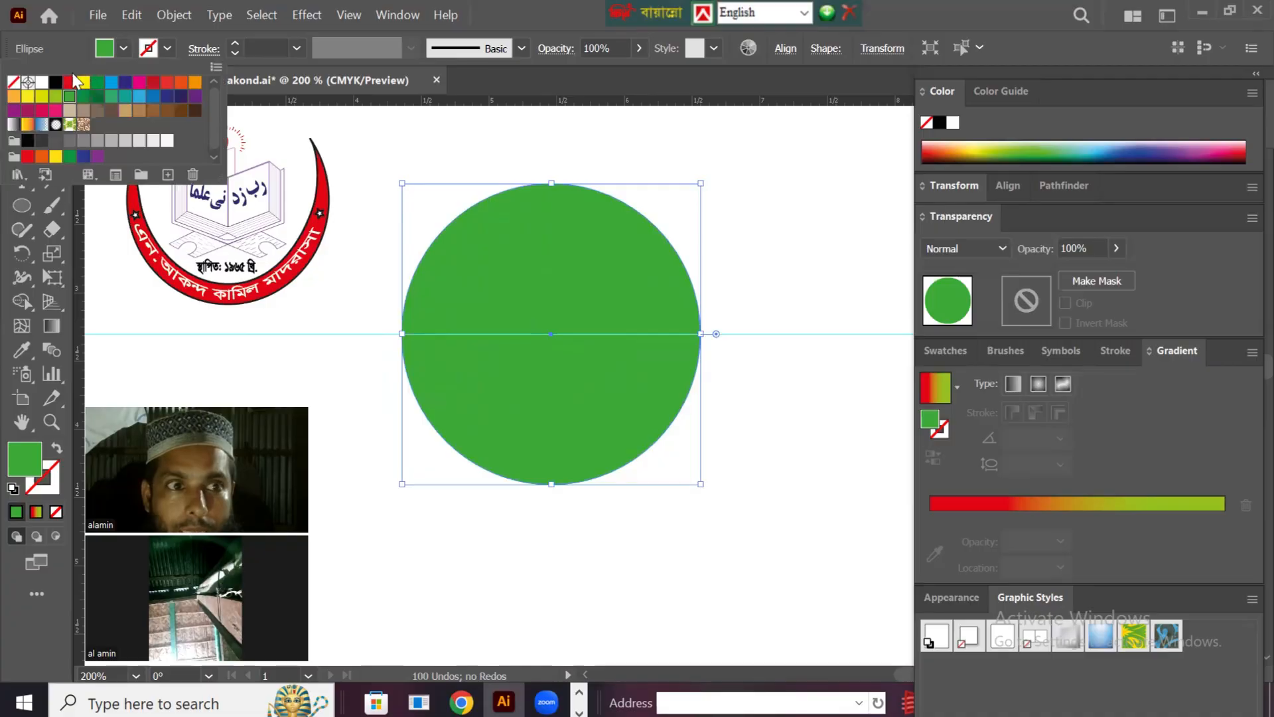
click(41, 81)
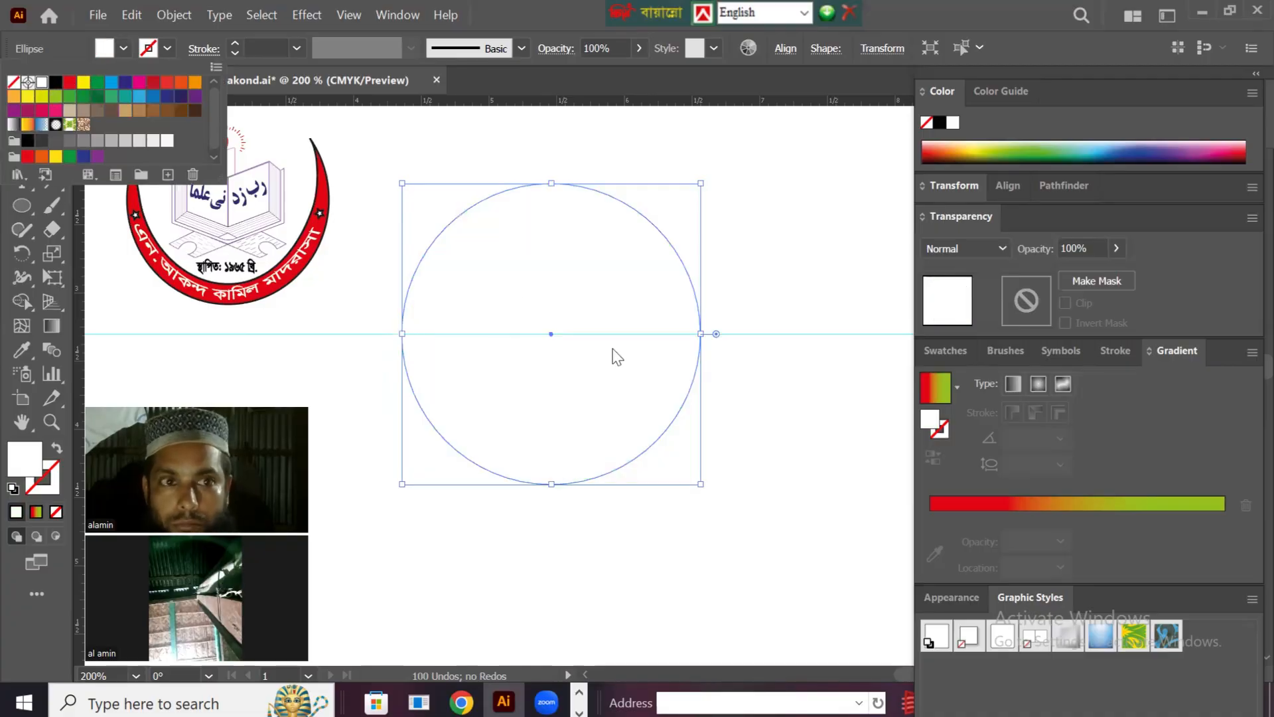
click(169, 49)
click(169, 49)
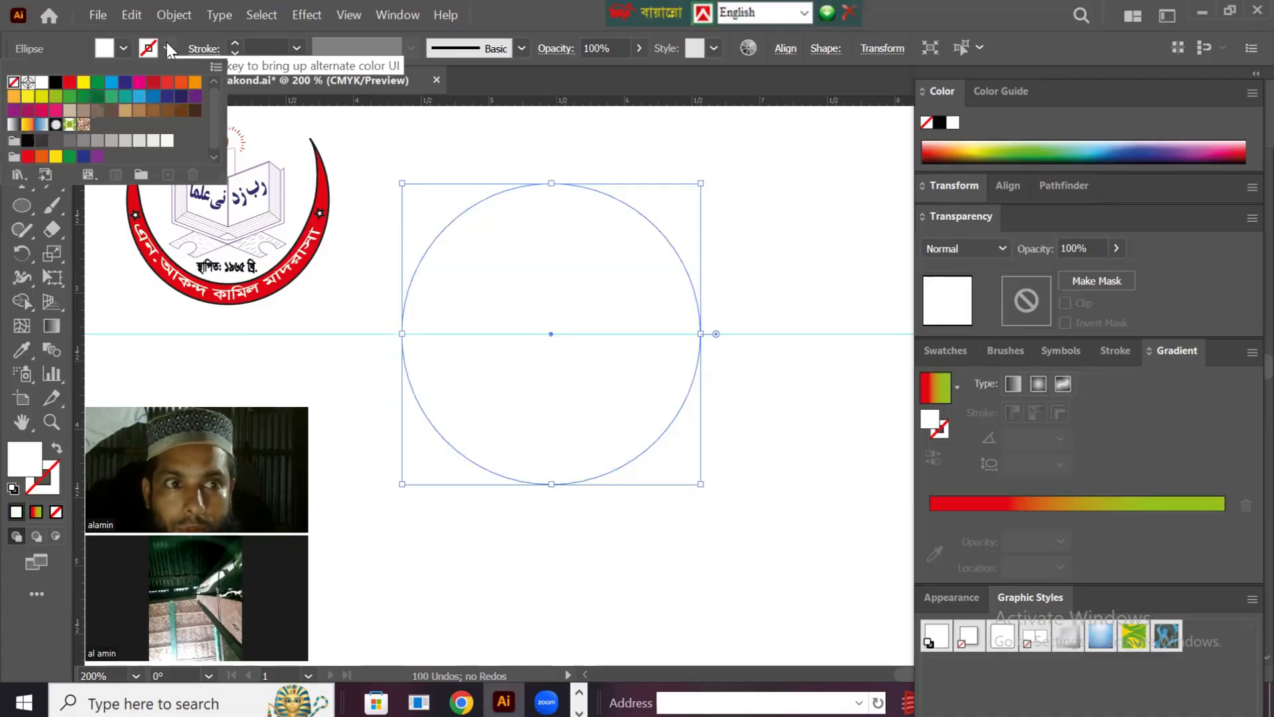
click(238, 45)
click(236, 43)
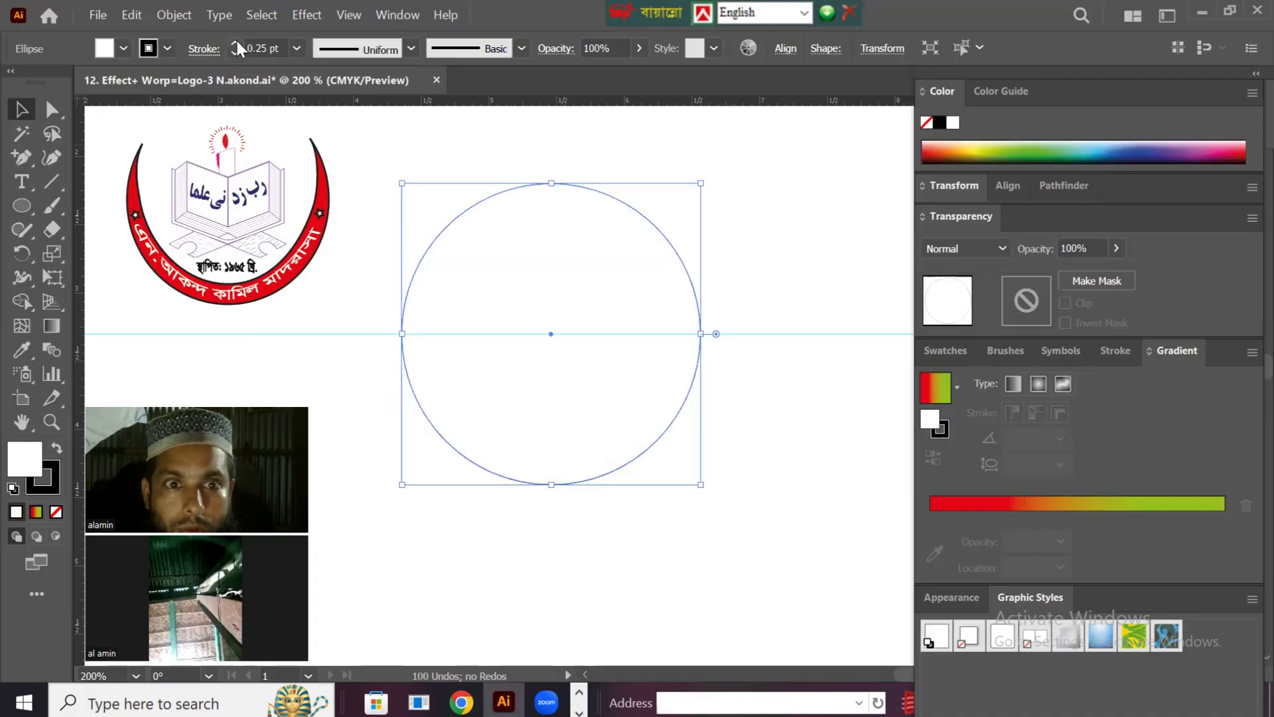
click(235, 44)
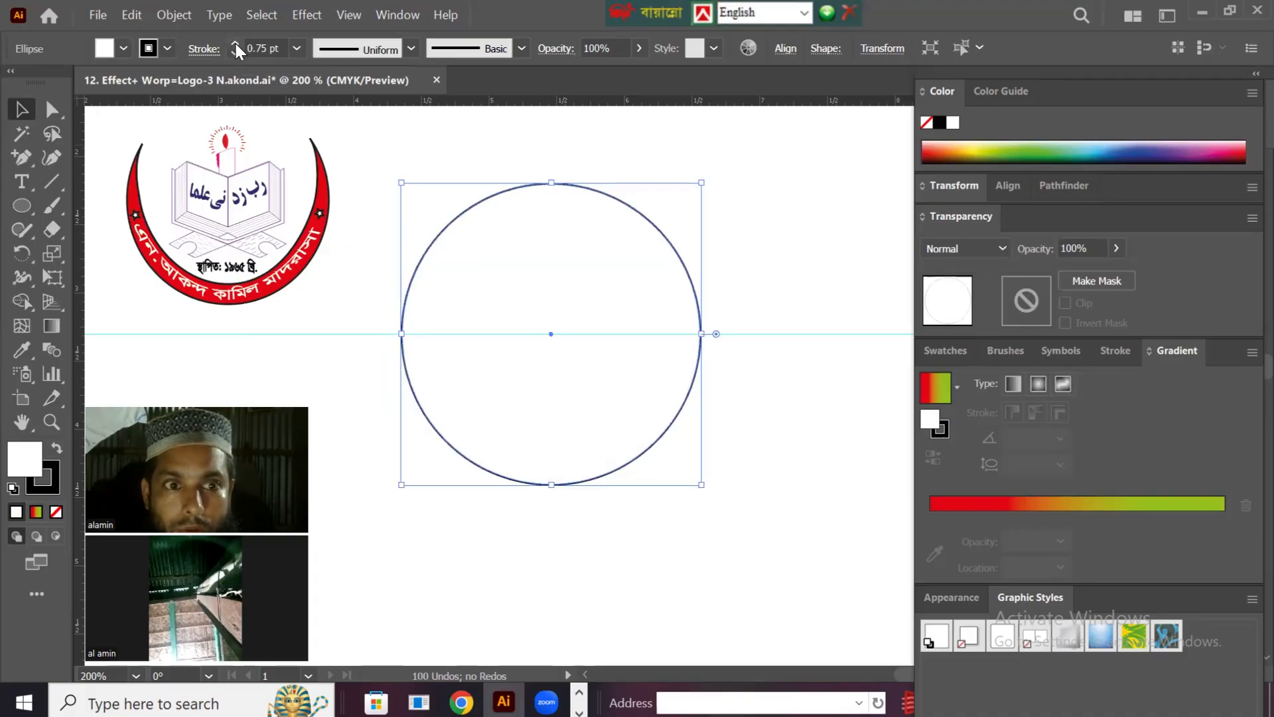
click(236, 45)
click(784, 410)
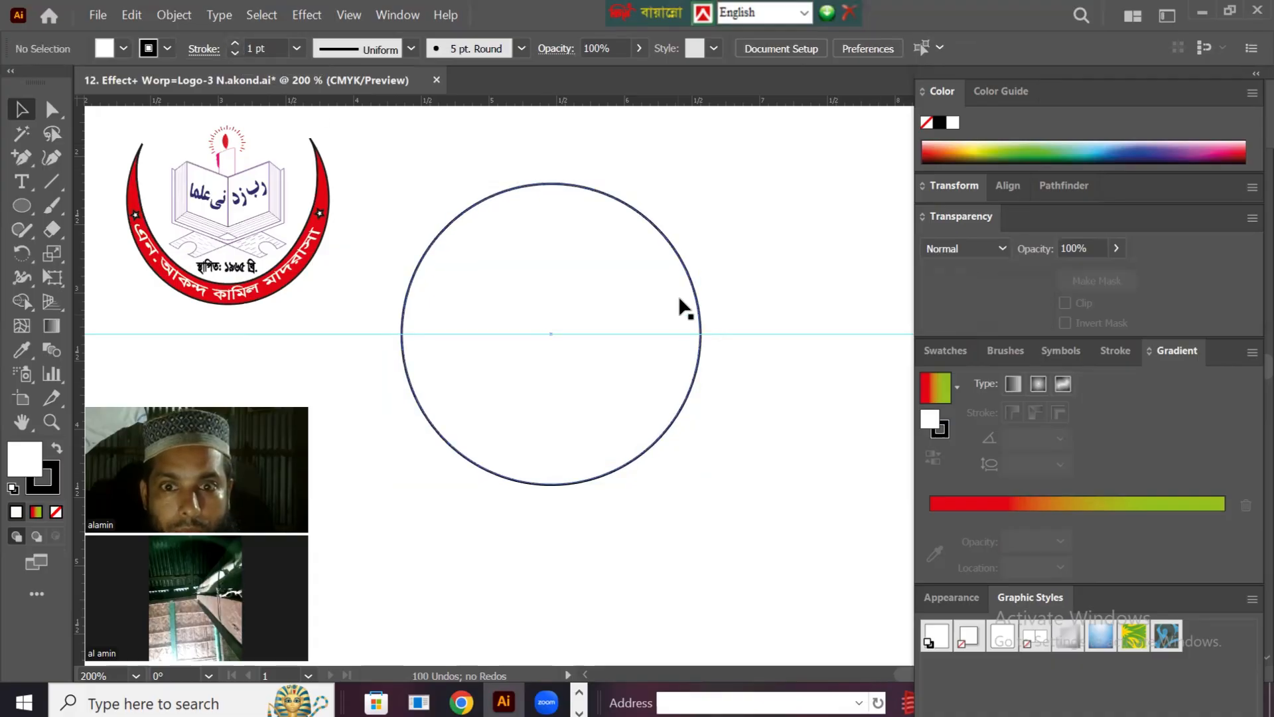
- Duplicate the circle horizontally along the guide, offset to the right so that the two circles overlap
click(697, 300)
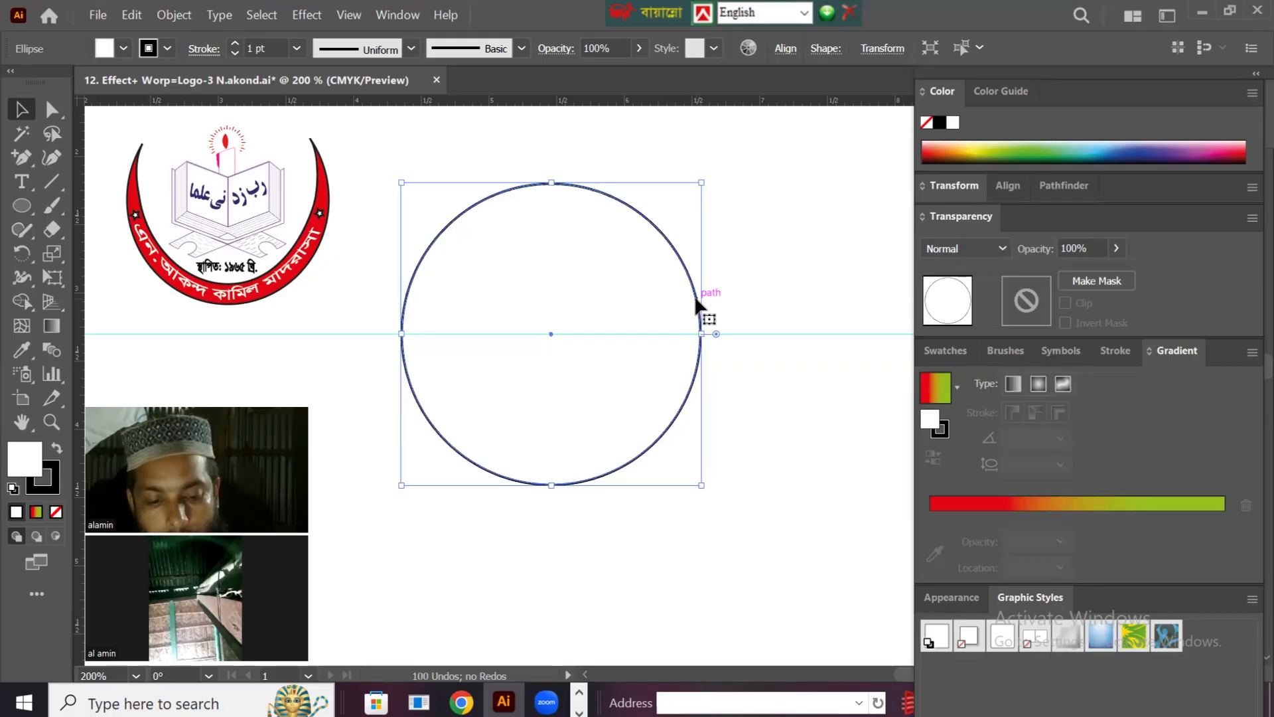
key(a)
key(v)
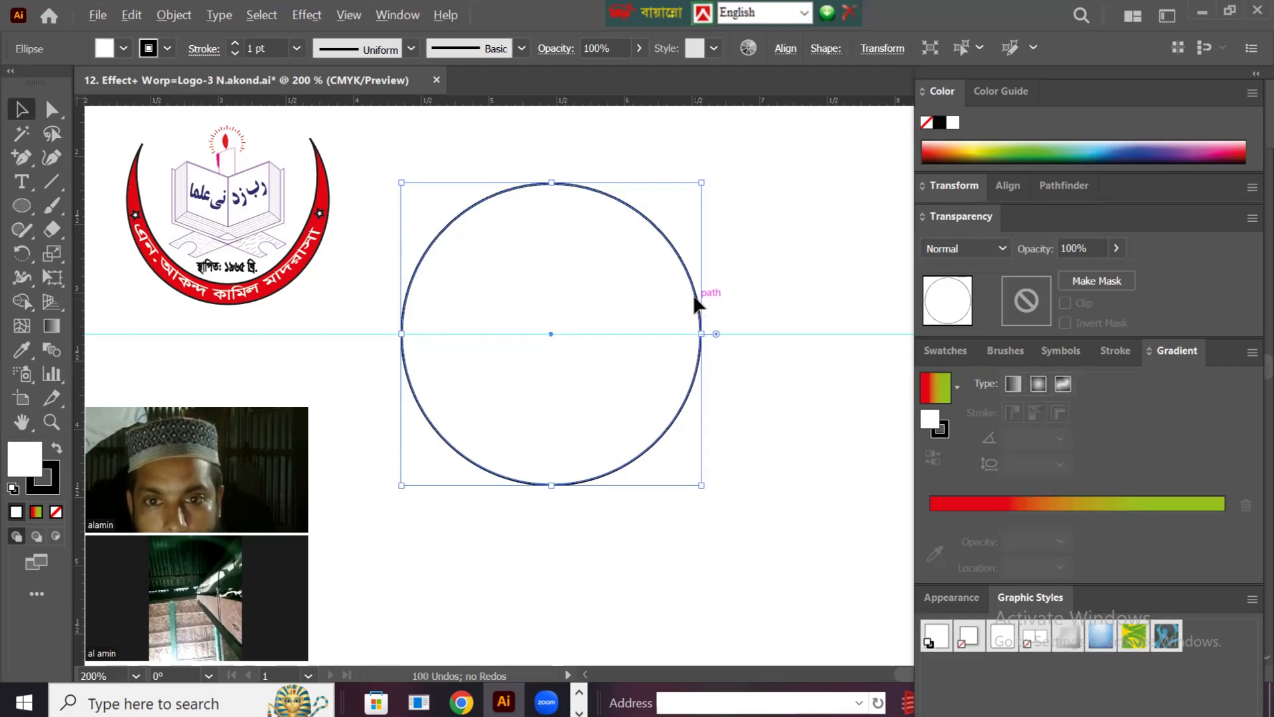
click(711, 310)
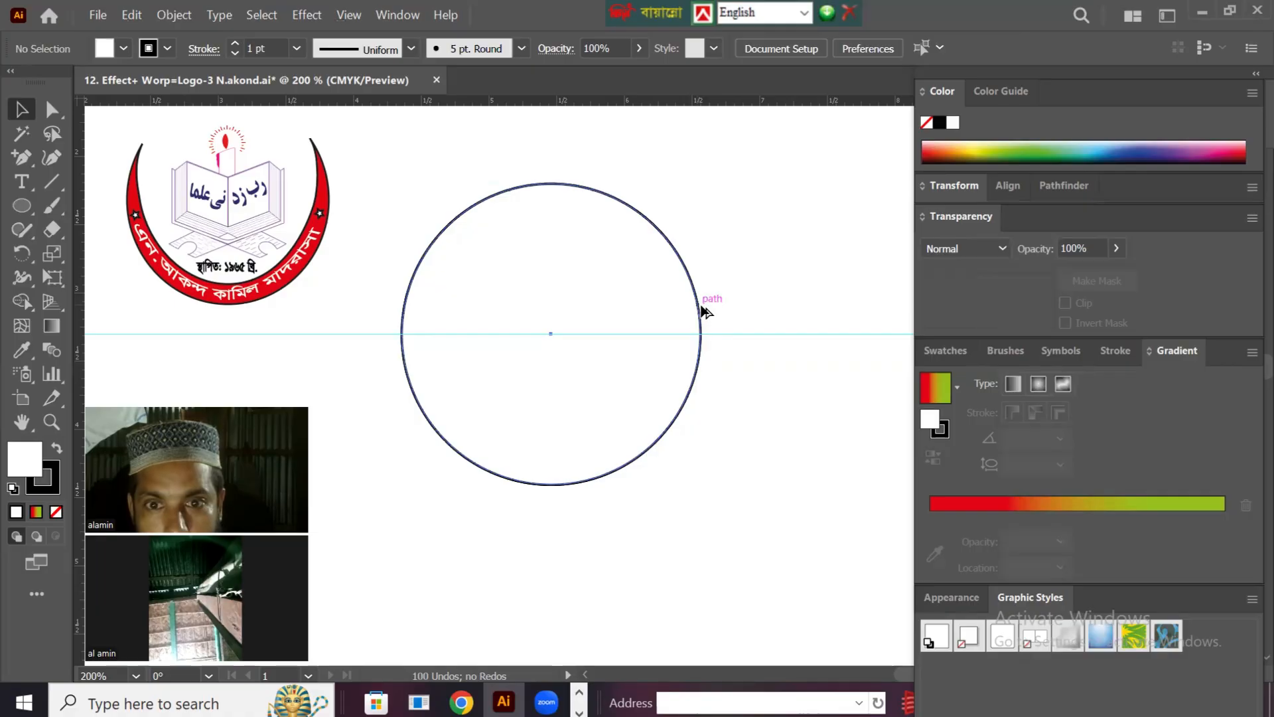
drag(703, 308, 750, 325)
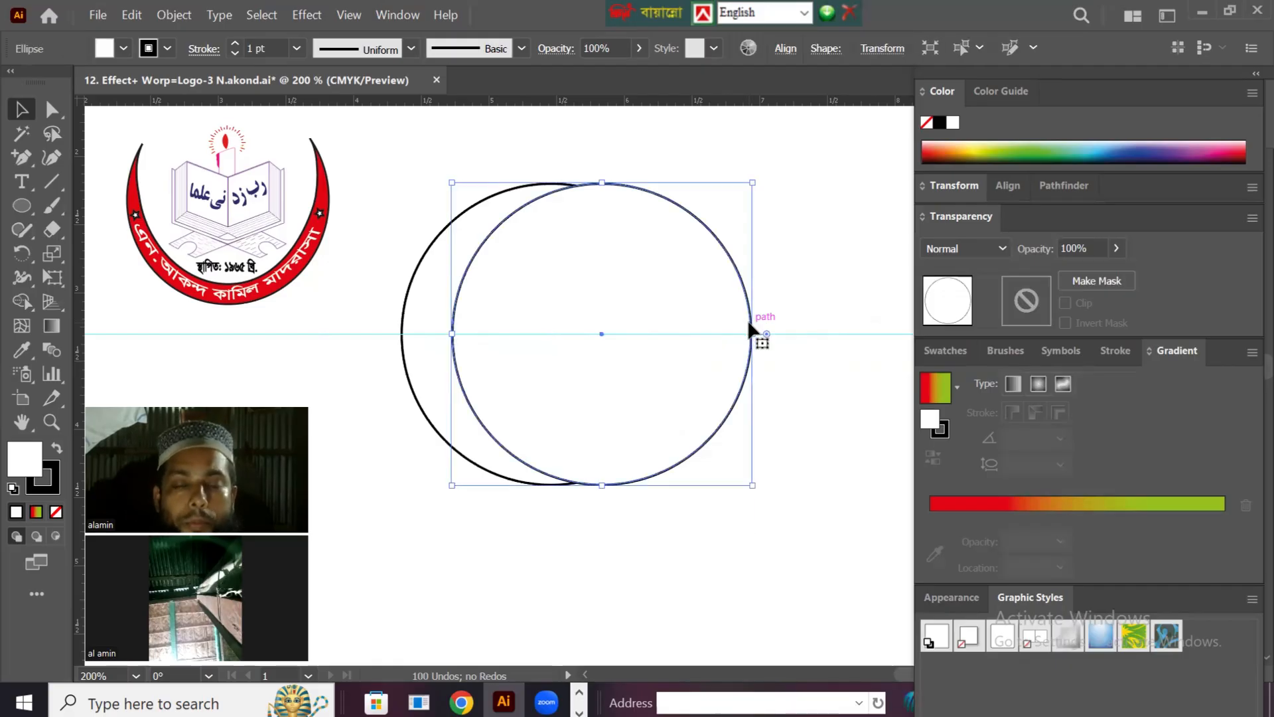
click(809, 293)
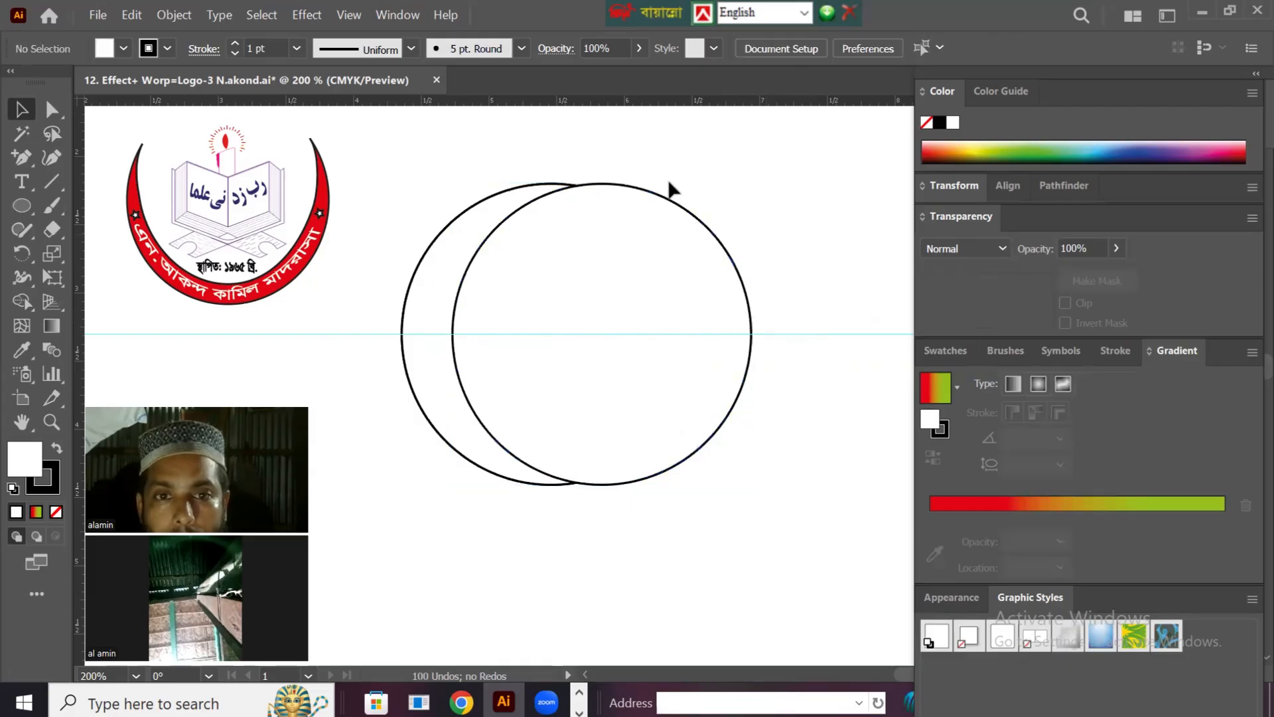
- Remove the overlap and the right-hand region of both circles with the Shape Builder tool, leaving a left crescent
drag(442, 167, 746, 484)
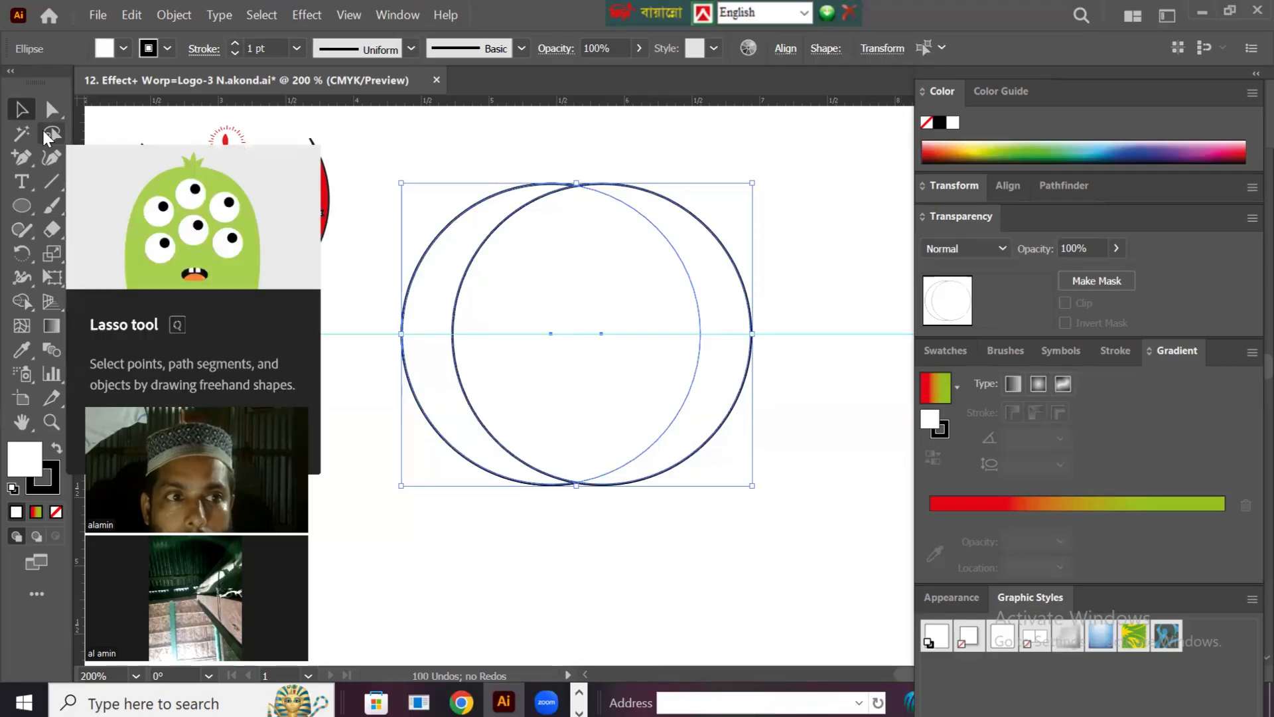
click(21, 296)
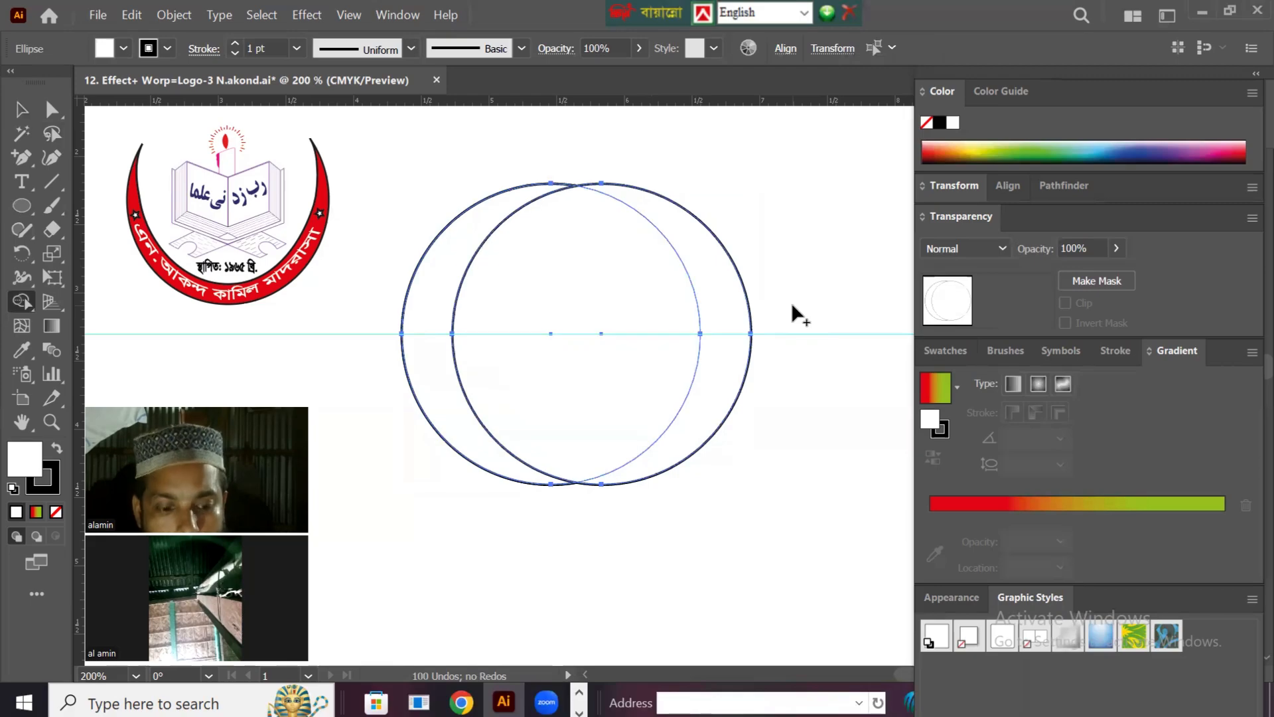
drag(792, 304, 614, 332)
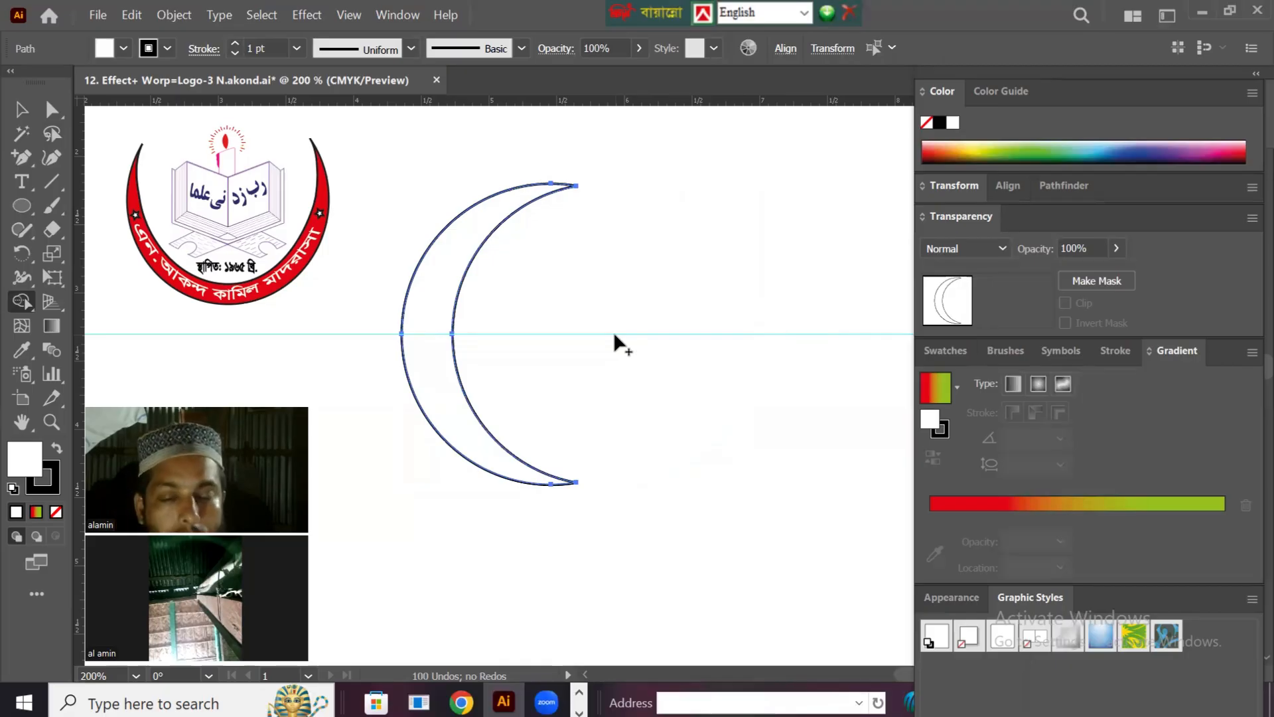
click(25, 109)
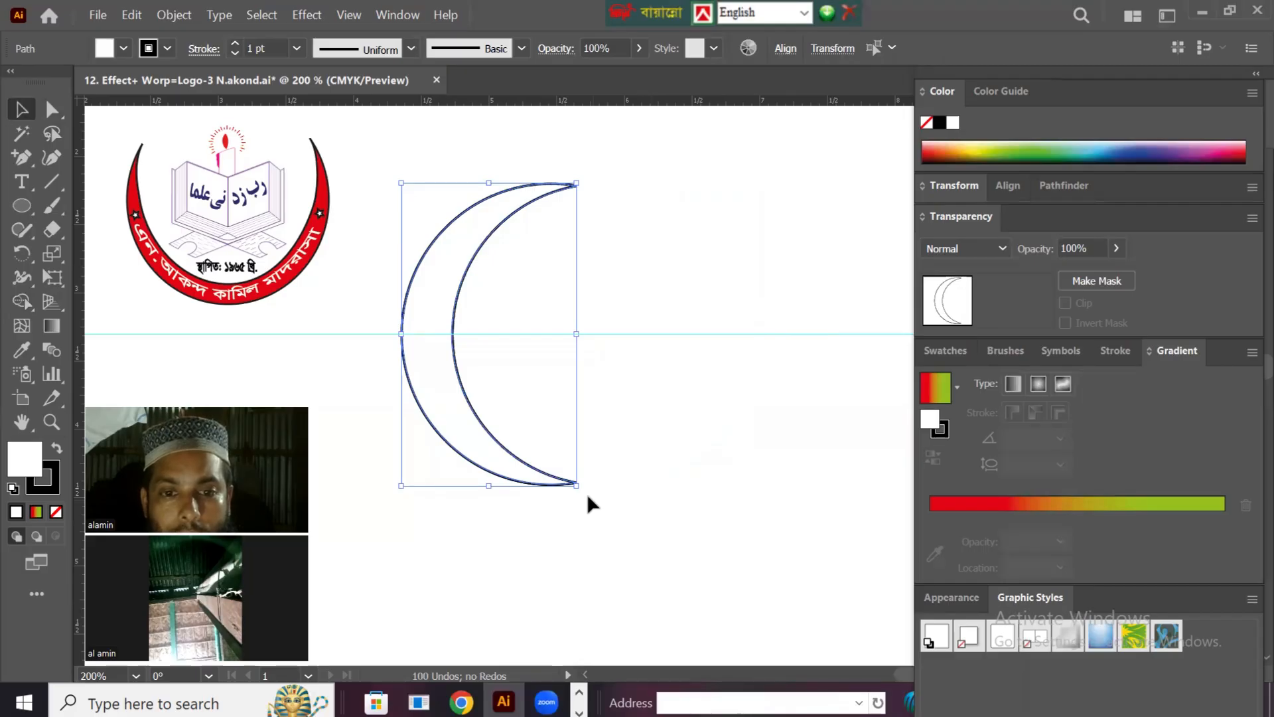
- Rotate the crescent 90 degrees so it opens upward and move it below the guide with its tips on the guide
drag(583, 491, 752, 172)
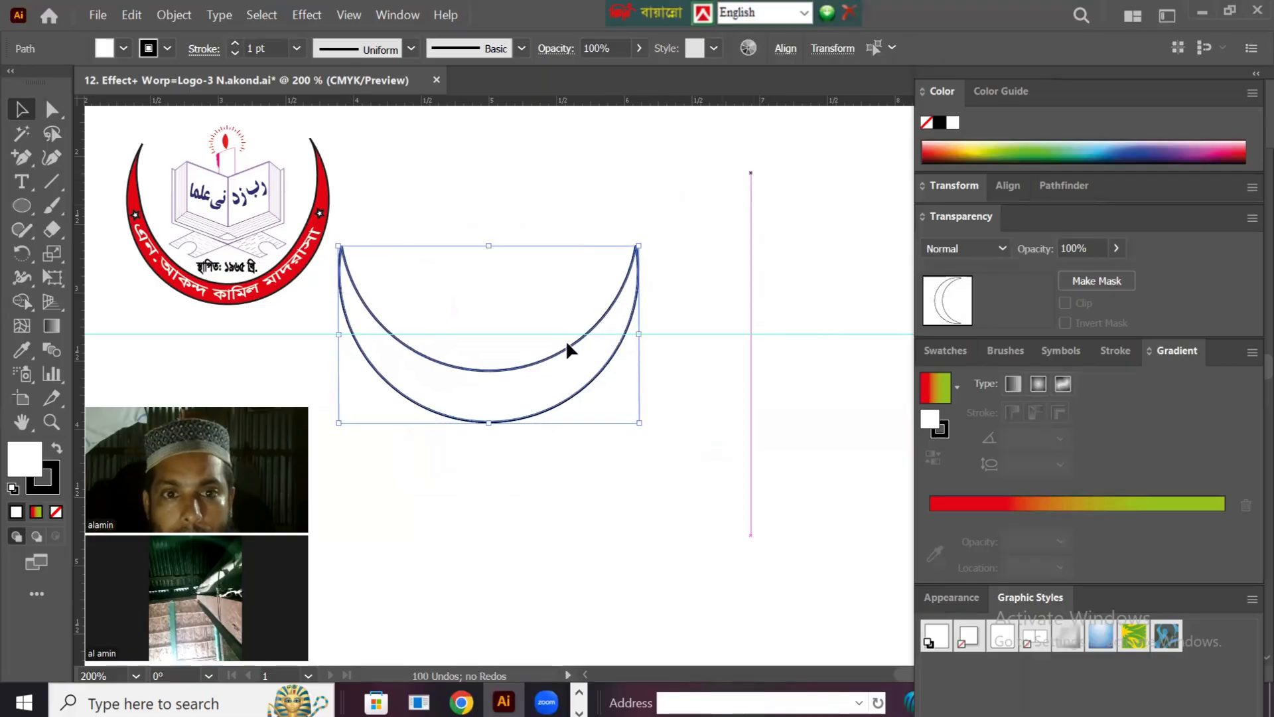
drag(601, 336, 740, 424)
click(828, 493)
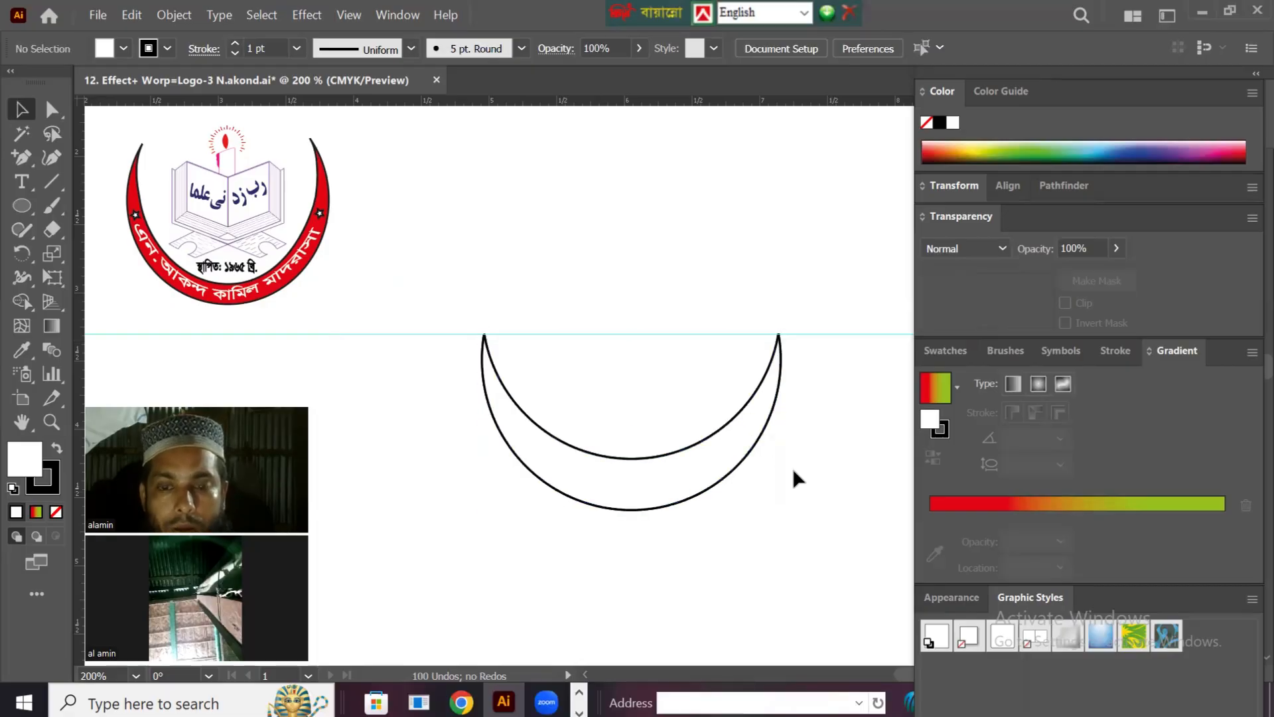
- Fill the crescent with green
click(732, 450)
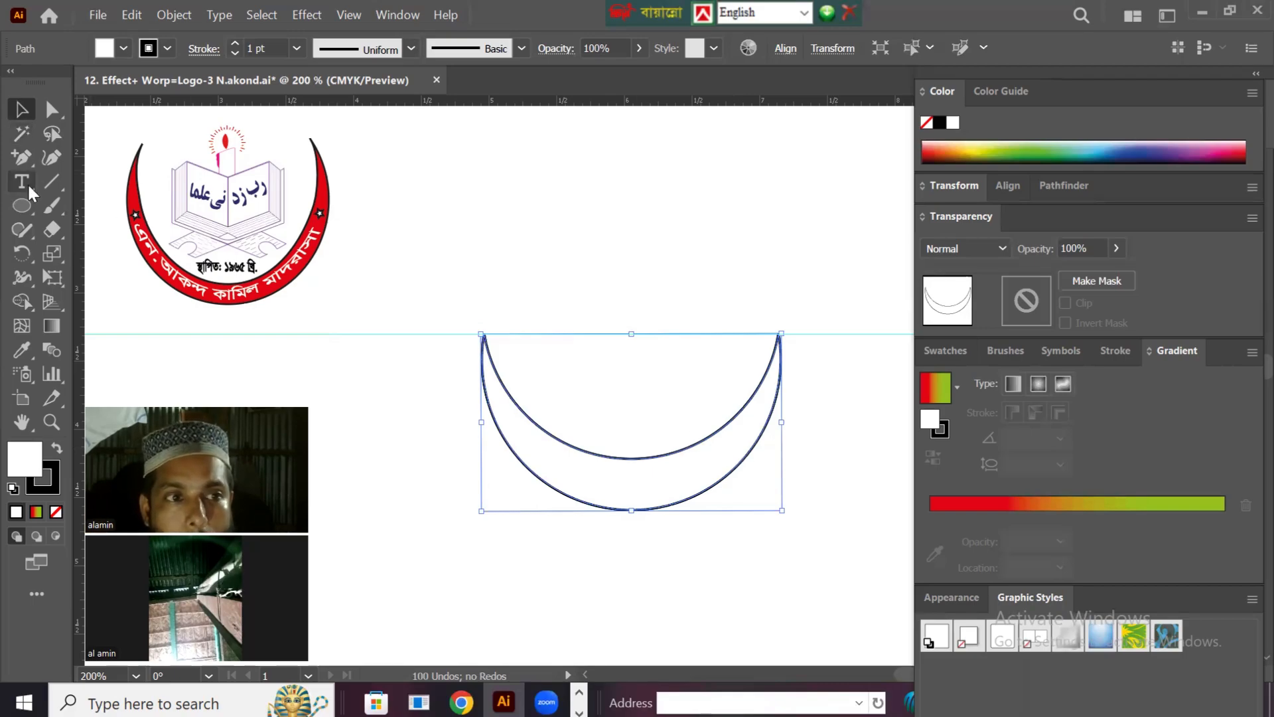
click(121, 44)
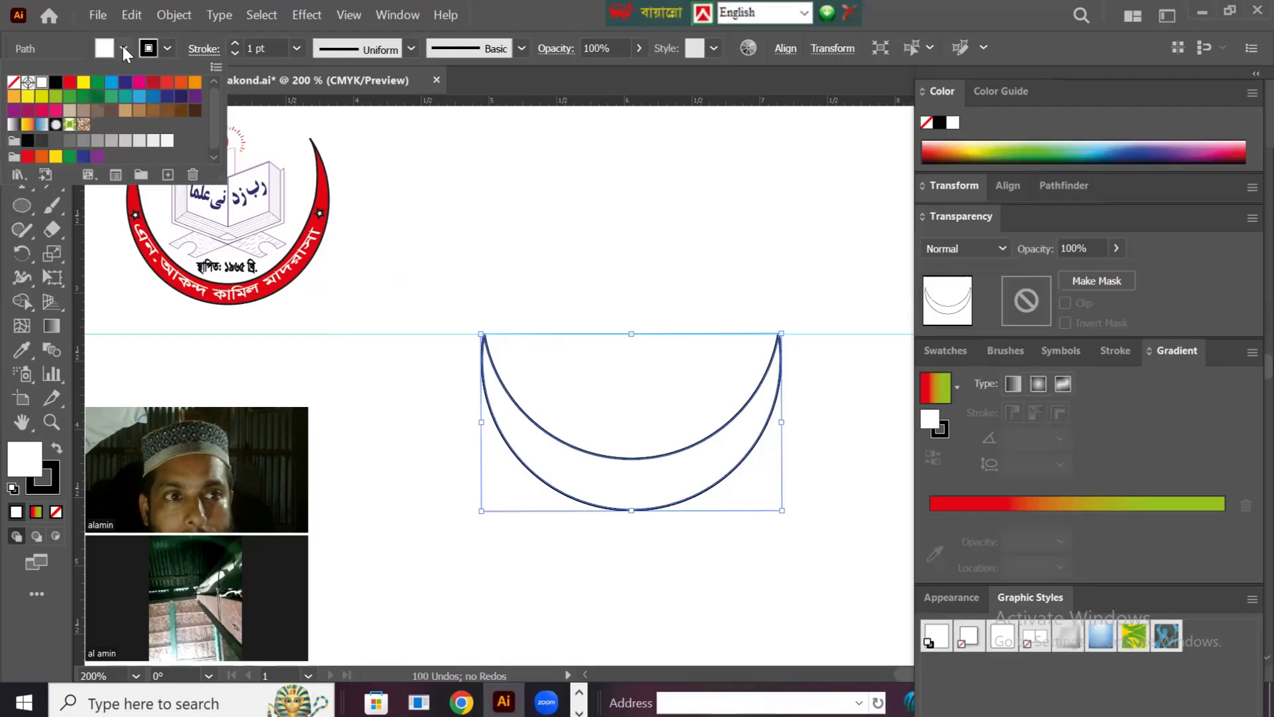
click(69, 96)
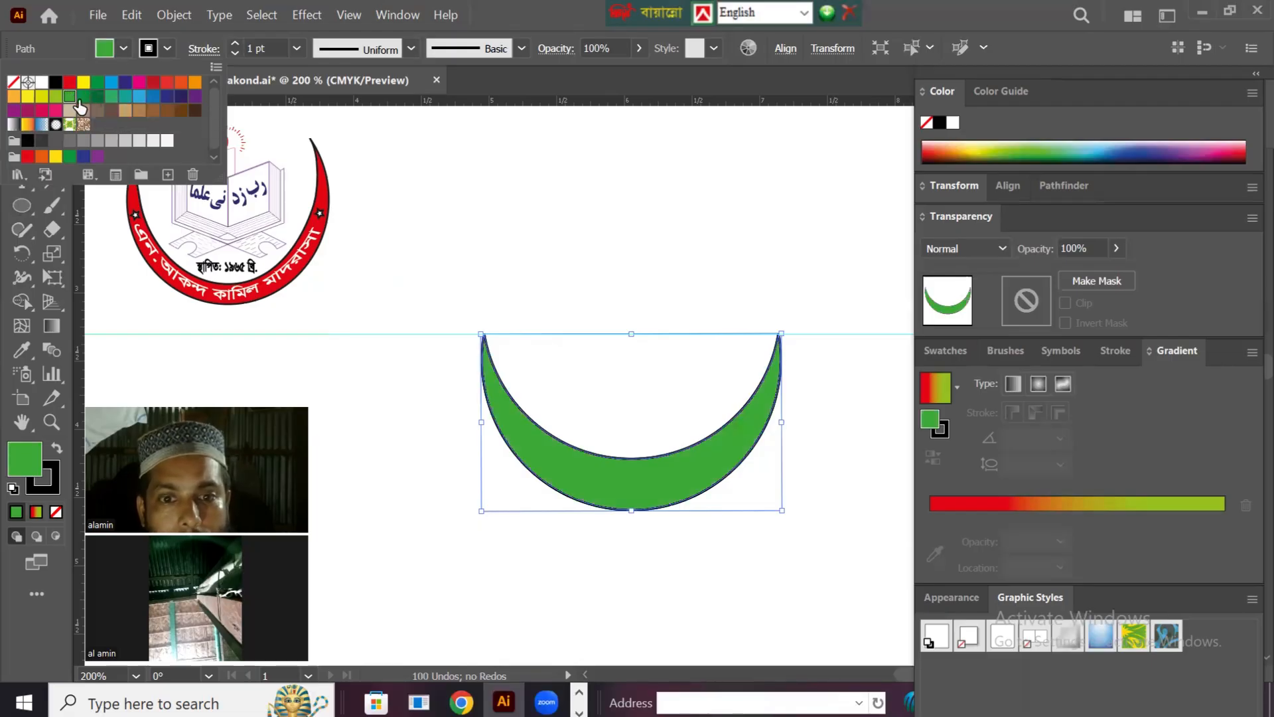
click(787, 590)
click(771, 541)
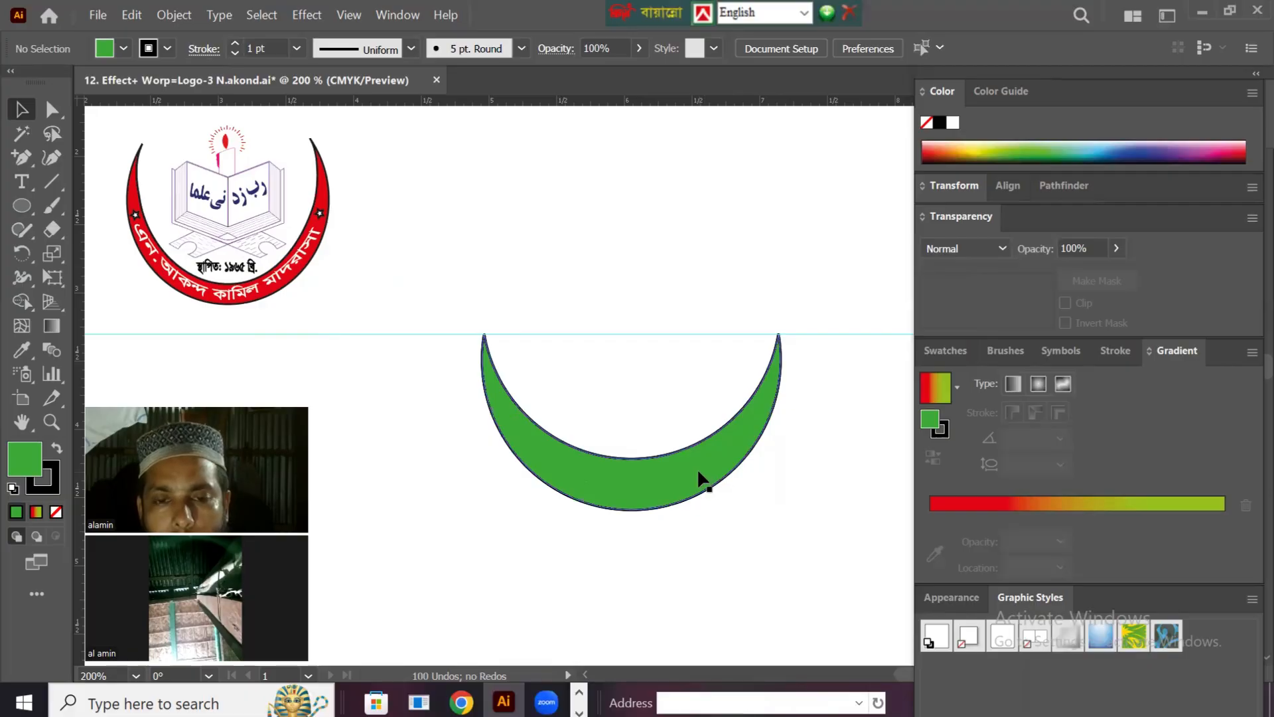
- Add the black text "এন.আকন্দ কামিল মাদরাসা" over the crescent and apply a horizontal Arc warp with a -72% bend
click(21, 180)
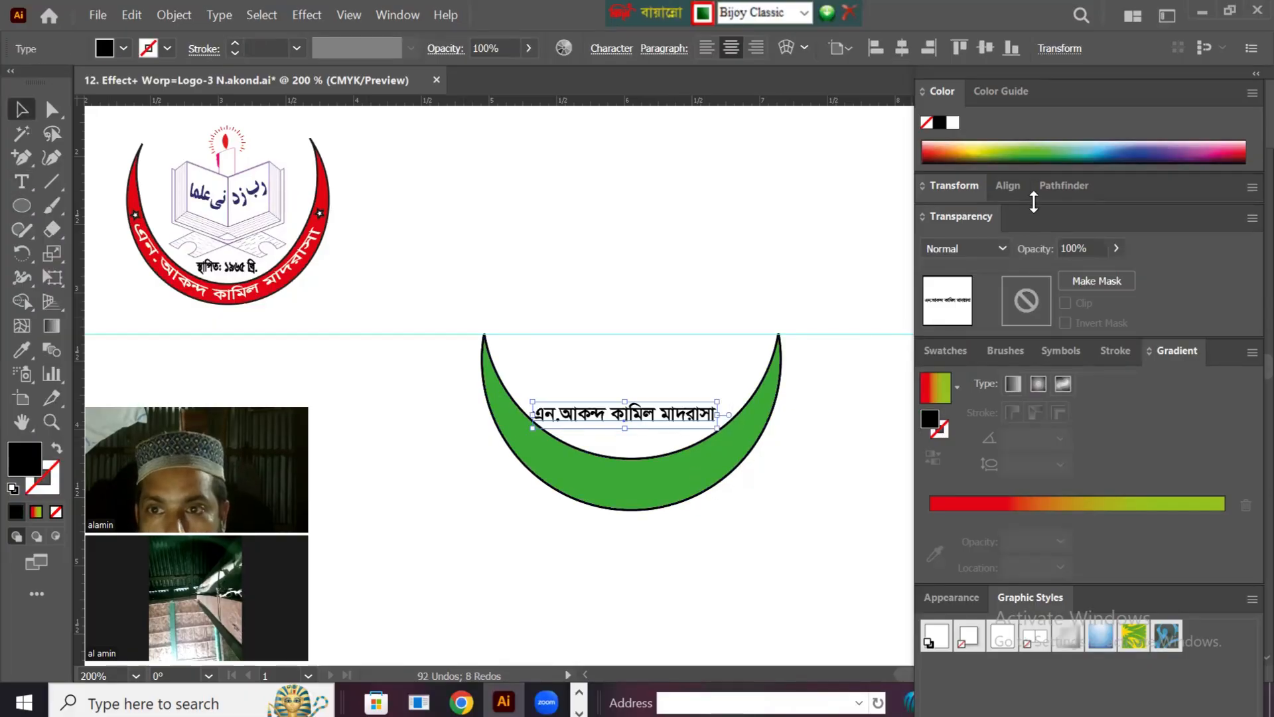
click(260, 16)
mouse_move(293, 14)
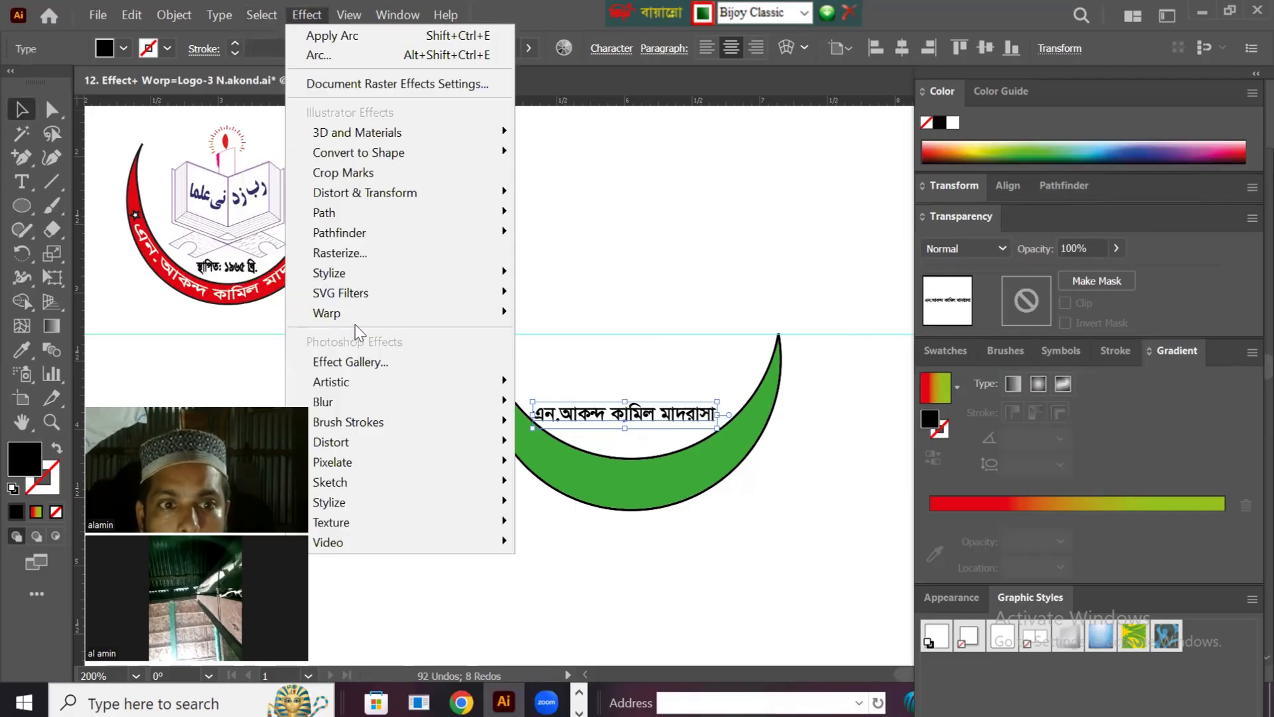
mouse_move(362, 313)
click(579, 321)
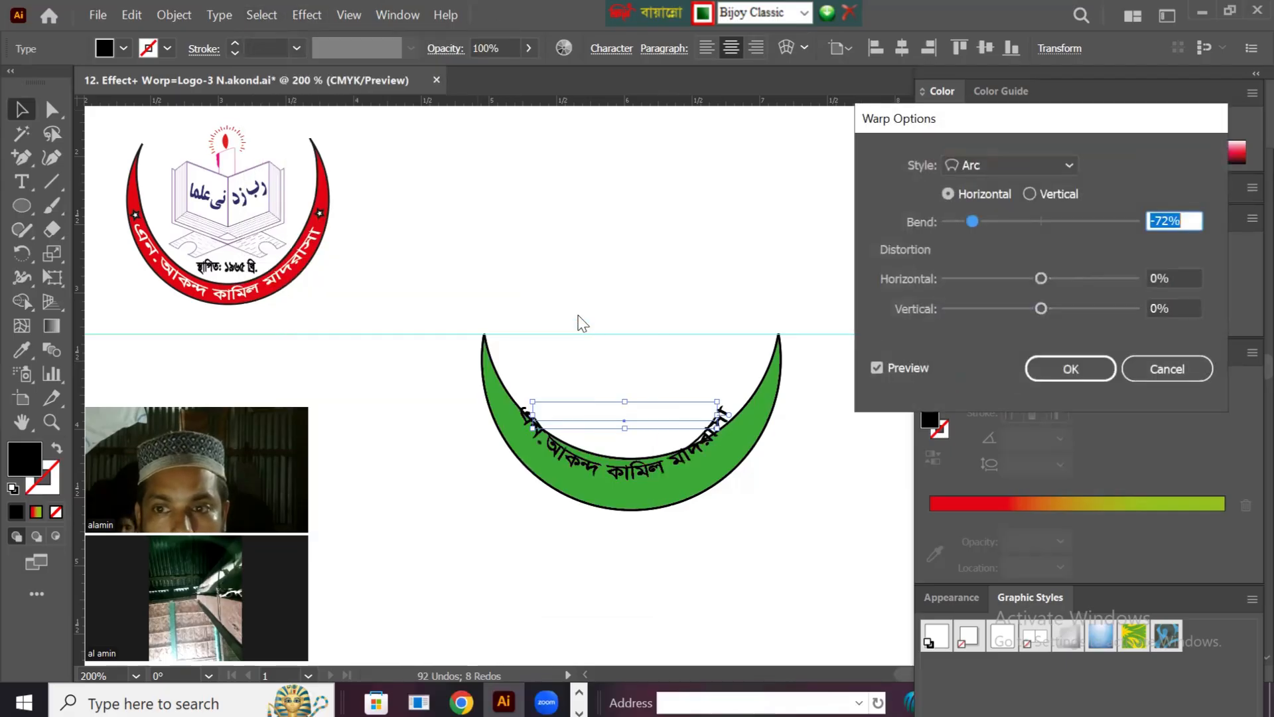
click(1071, 370)
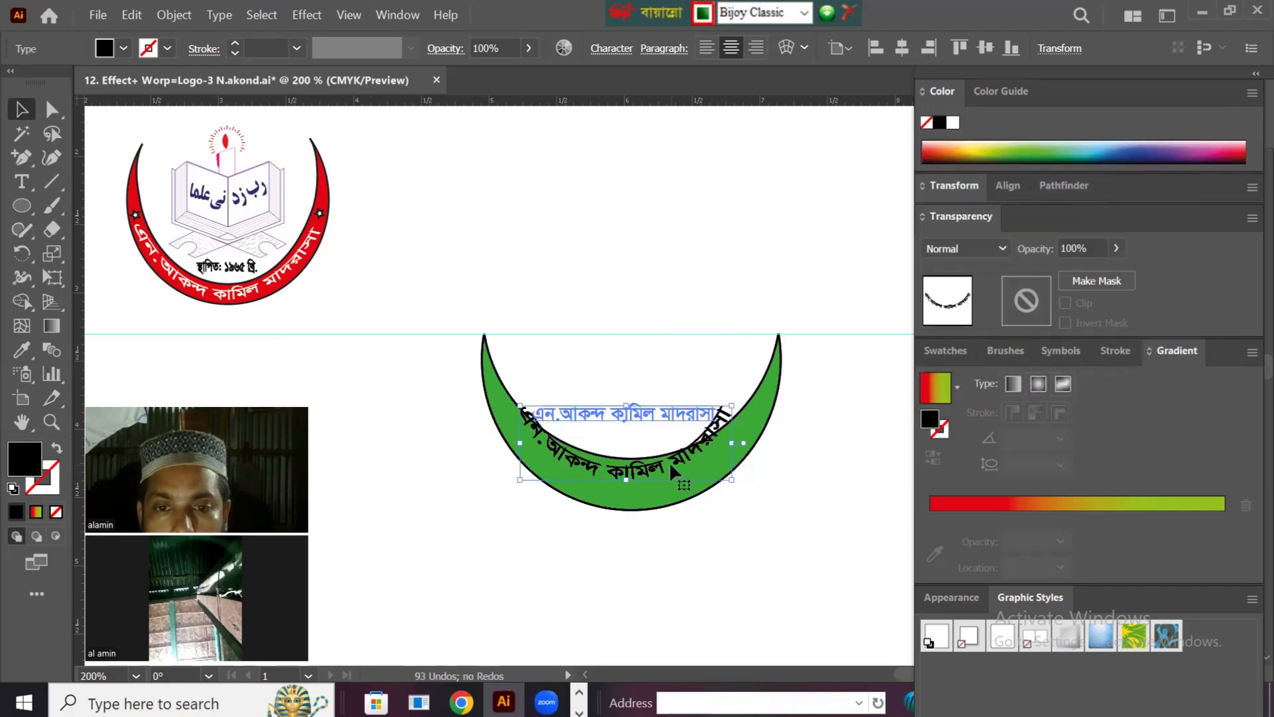
- Move the arched text down into the green crescent and widen it on both sides to follow the crescent's curve
drag(672, 472, 677, 487)
click(533, 465)
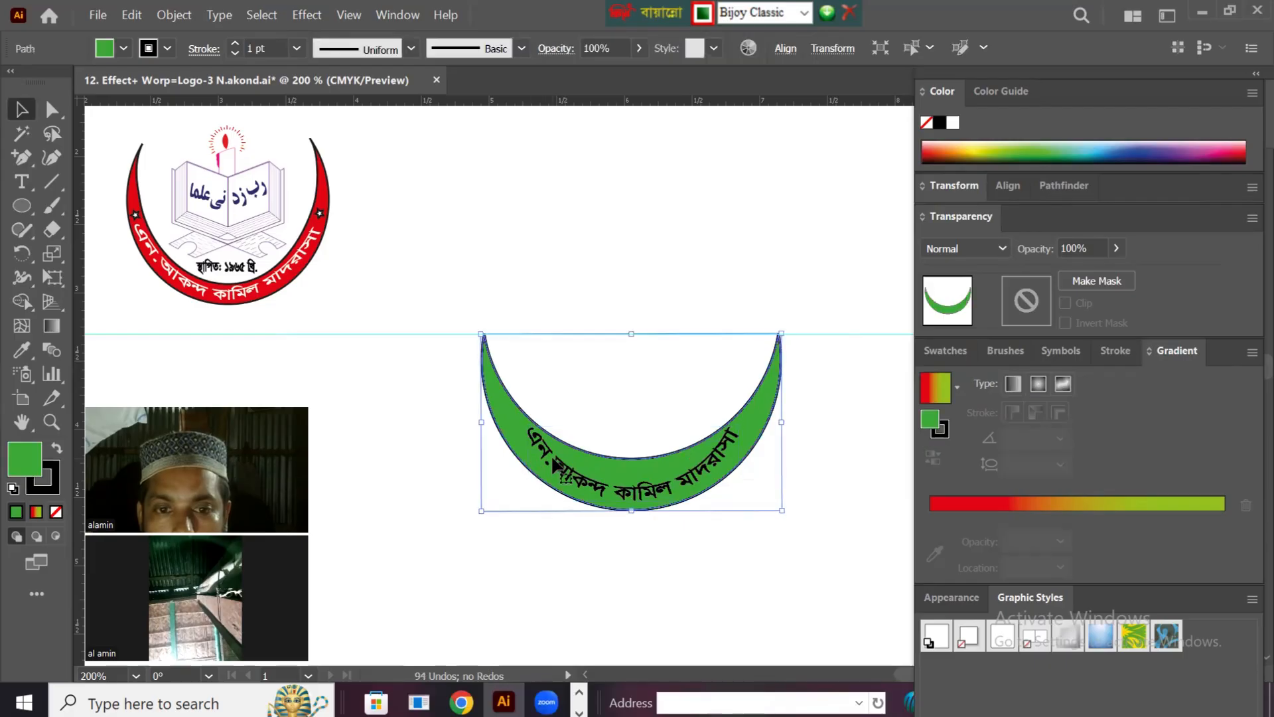
click(571, 483)
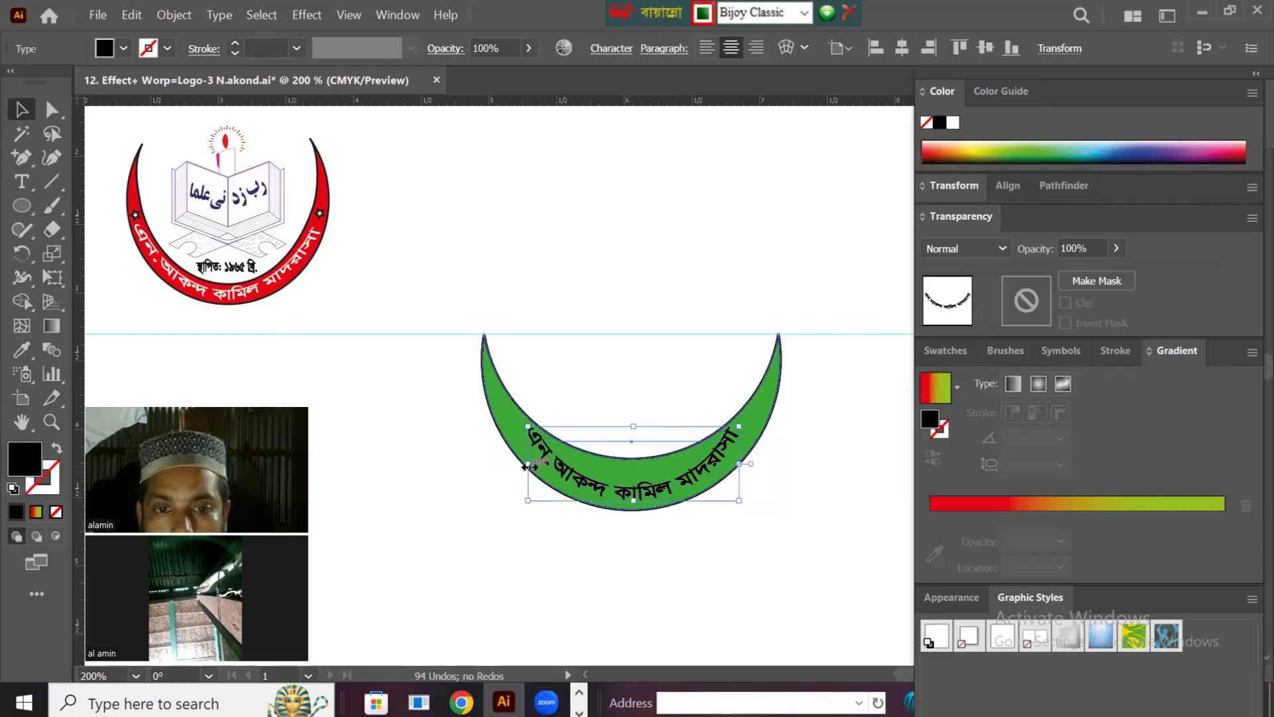
mouse_move(530, 466)
mouse_down()
mouse_move(506, 455)
mouse_move(516, 464)
mouse_up()
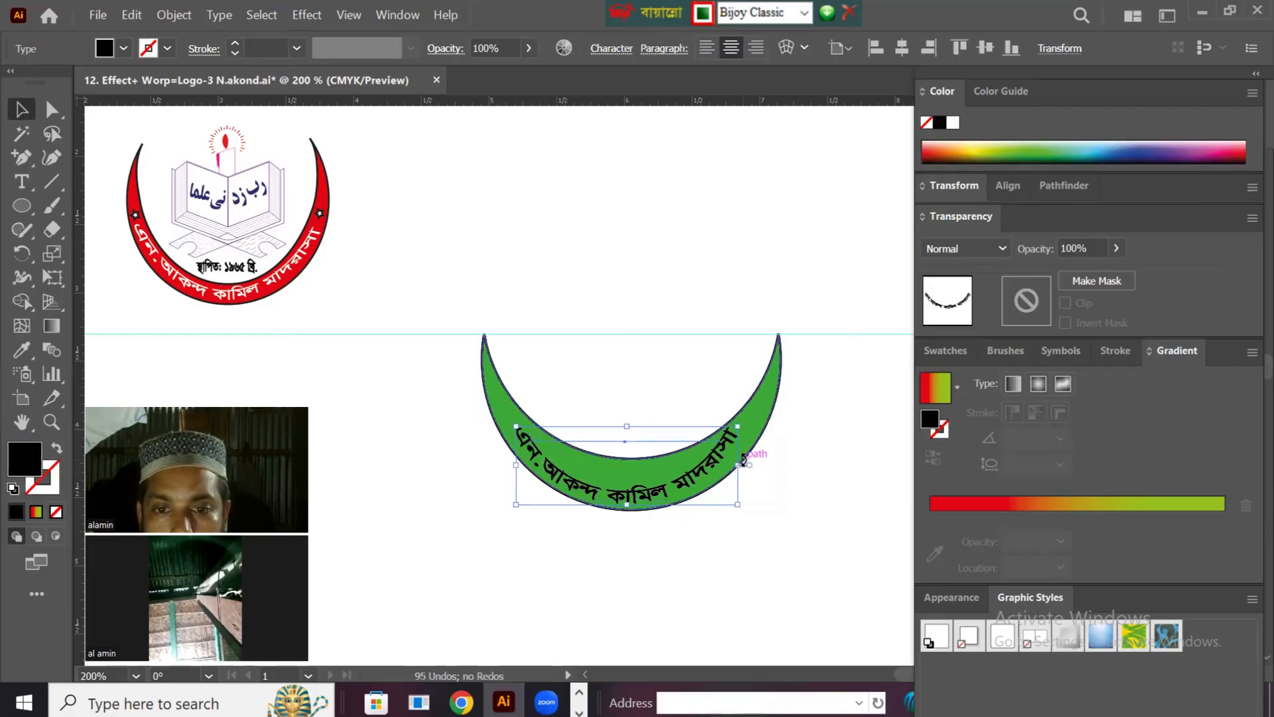
drag(738, 465, 749, 466)
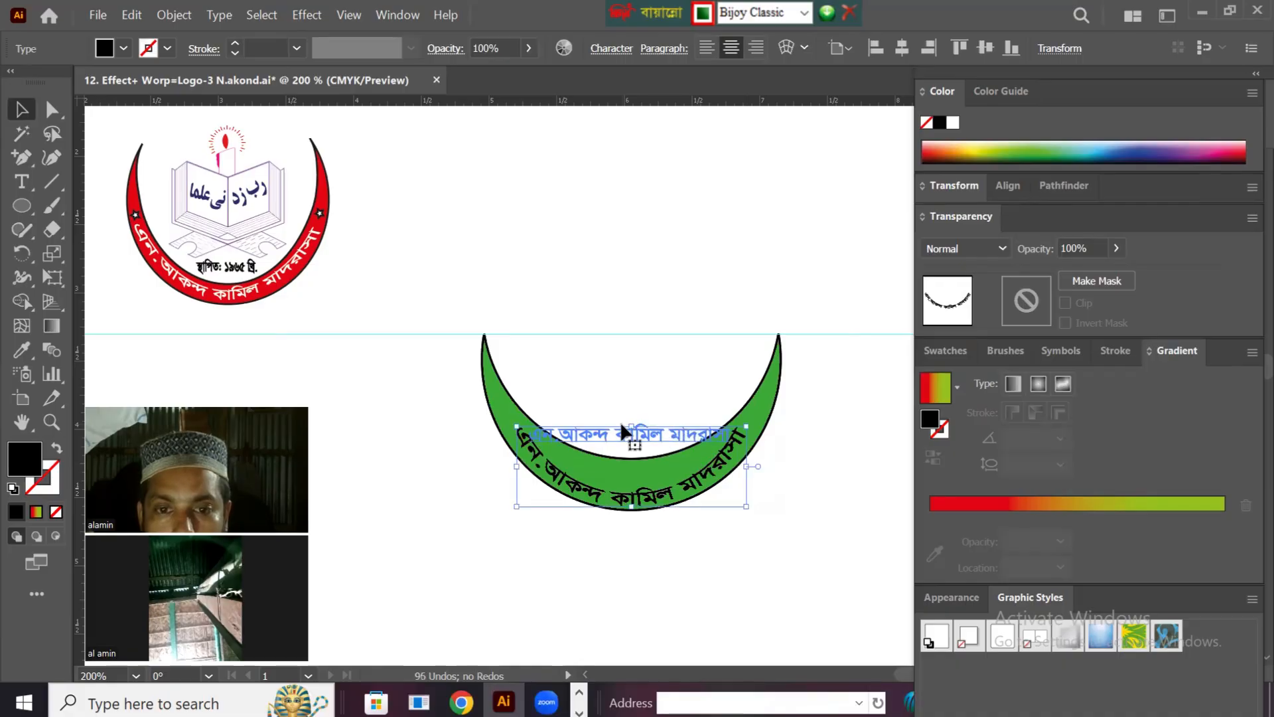
drag(634, 428, 631, 421)
- Set the arched text's font size to 48 pt
click(212, 15)
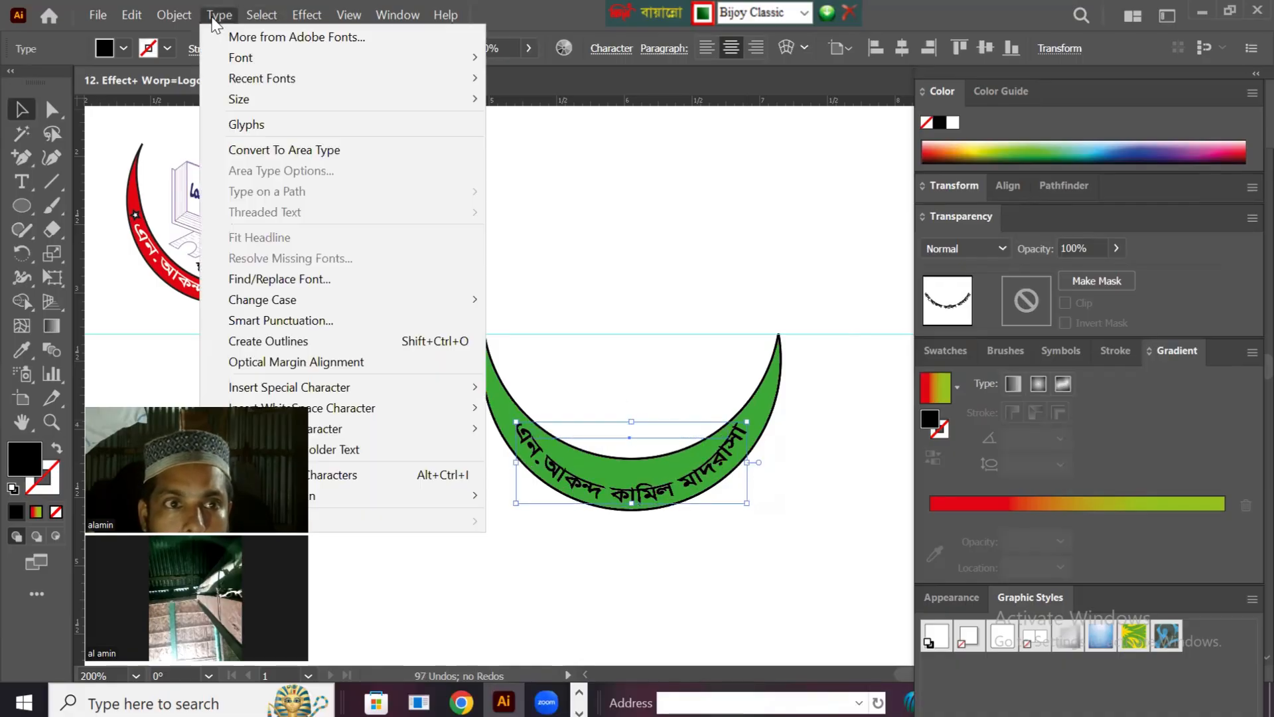
mouse_move(265, 98)
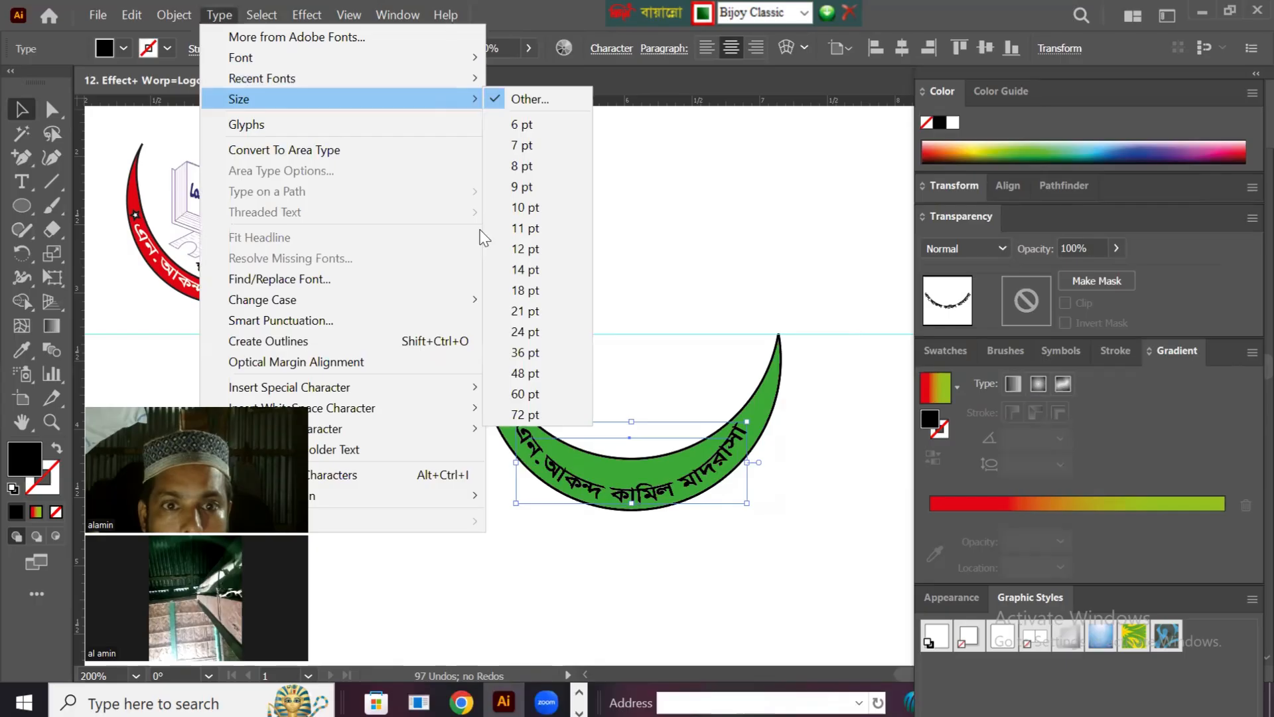
click(532, 377)
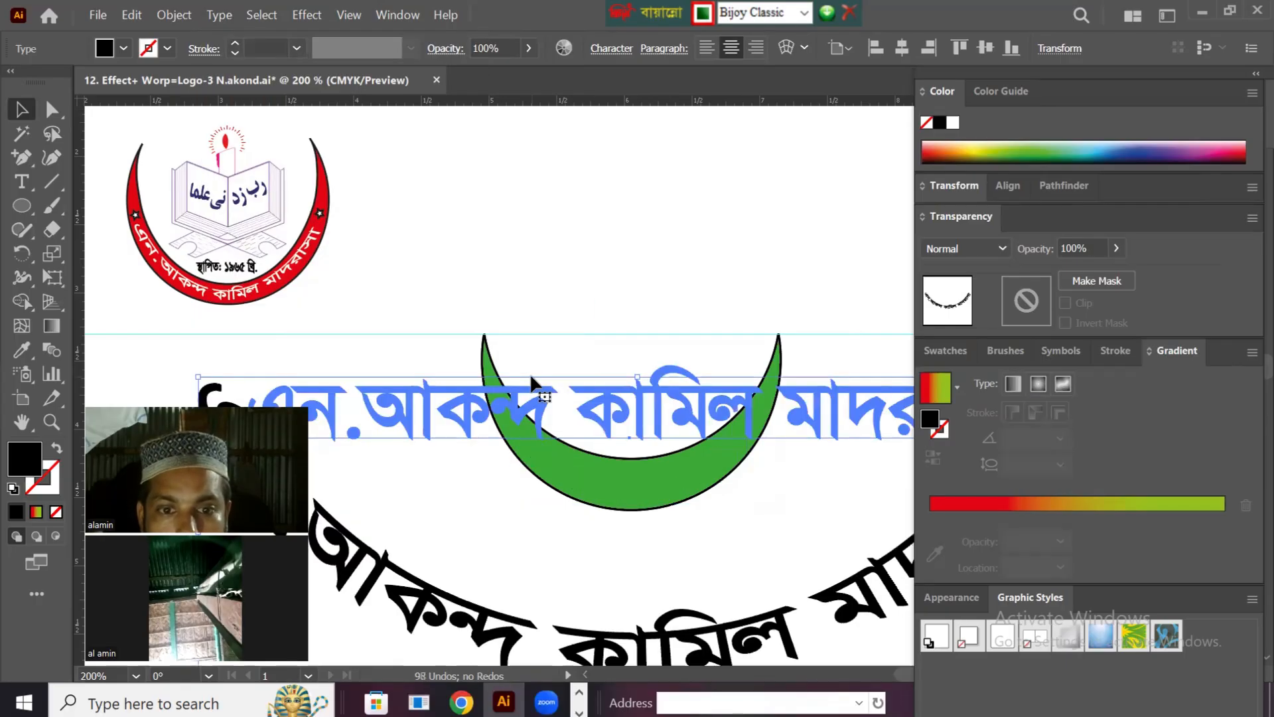
- Undo the last font size change and set the arched text's font size to 14 pt
key(ctrl+z)
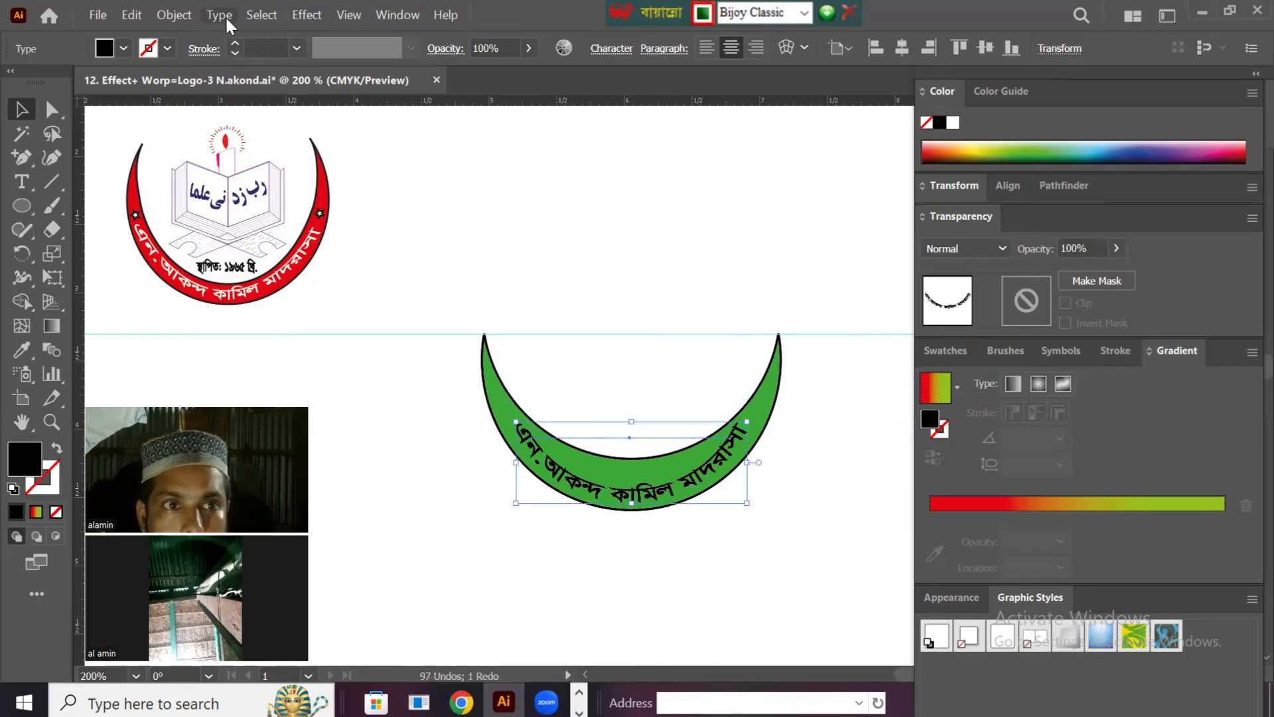
click(222, 14)
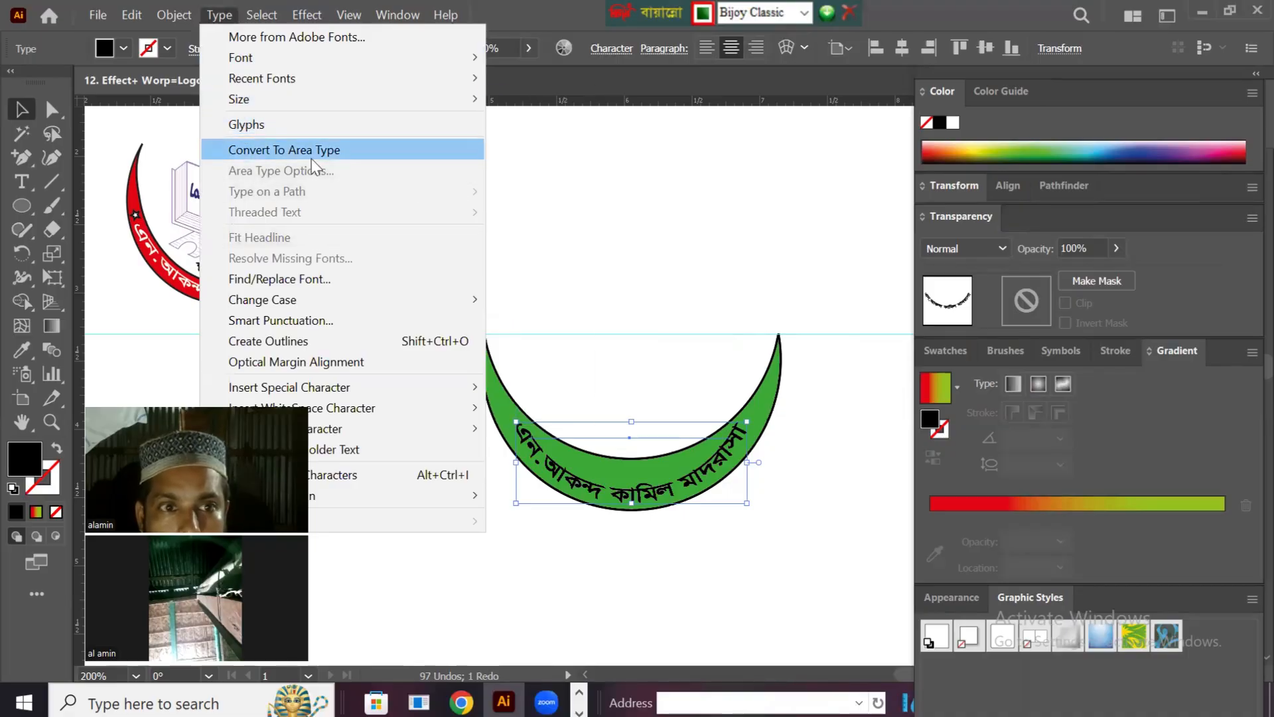
mouse_move(398, 99)
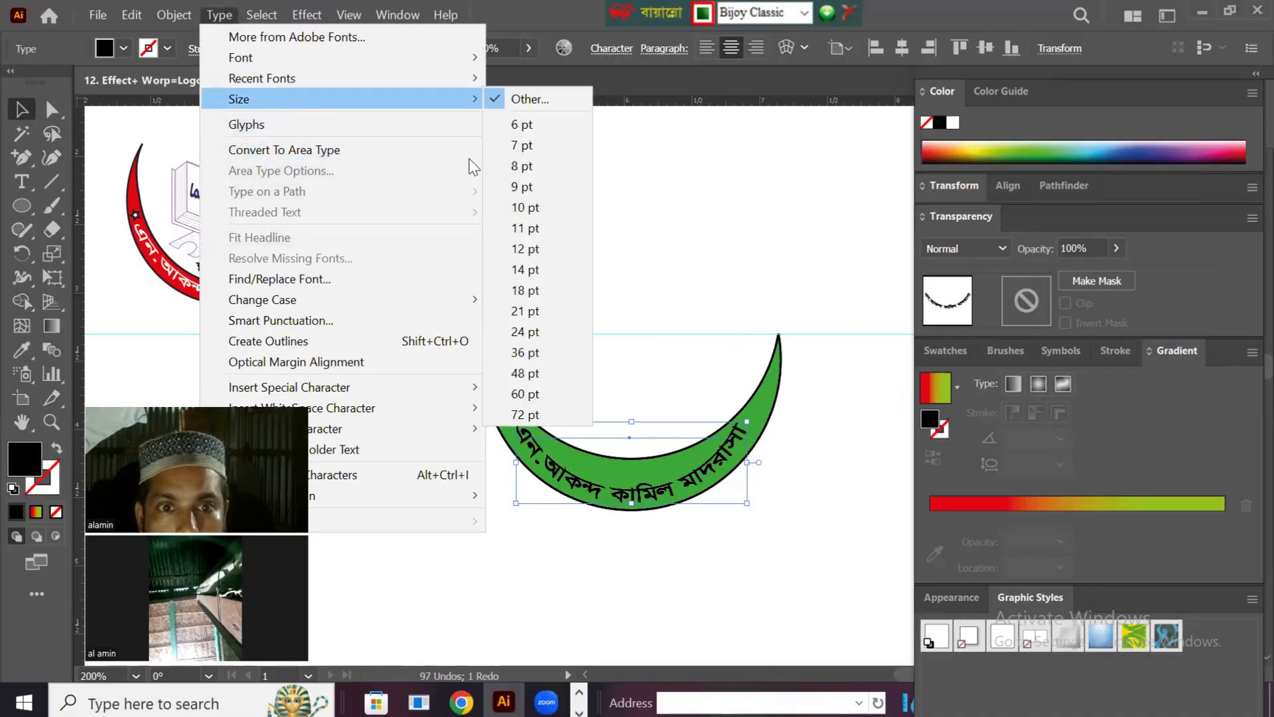
click(534, 284)
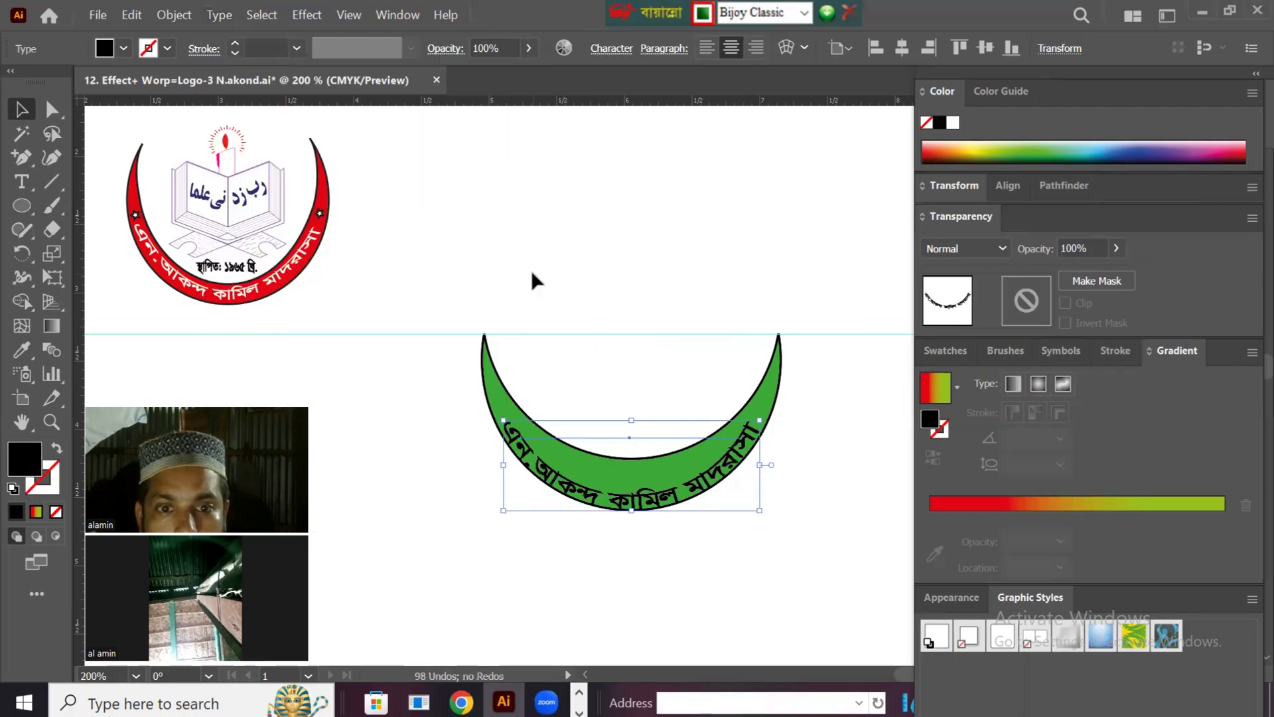
- Set the arched text's font size to 21 pt and narrow it from both sides to fit inside the green crescent
click(216, 19)
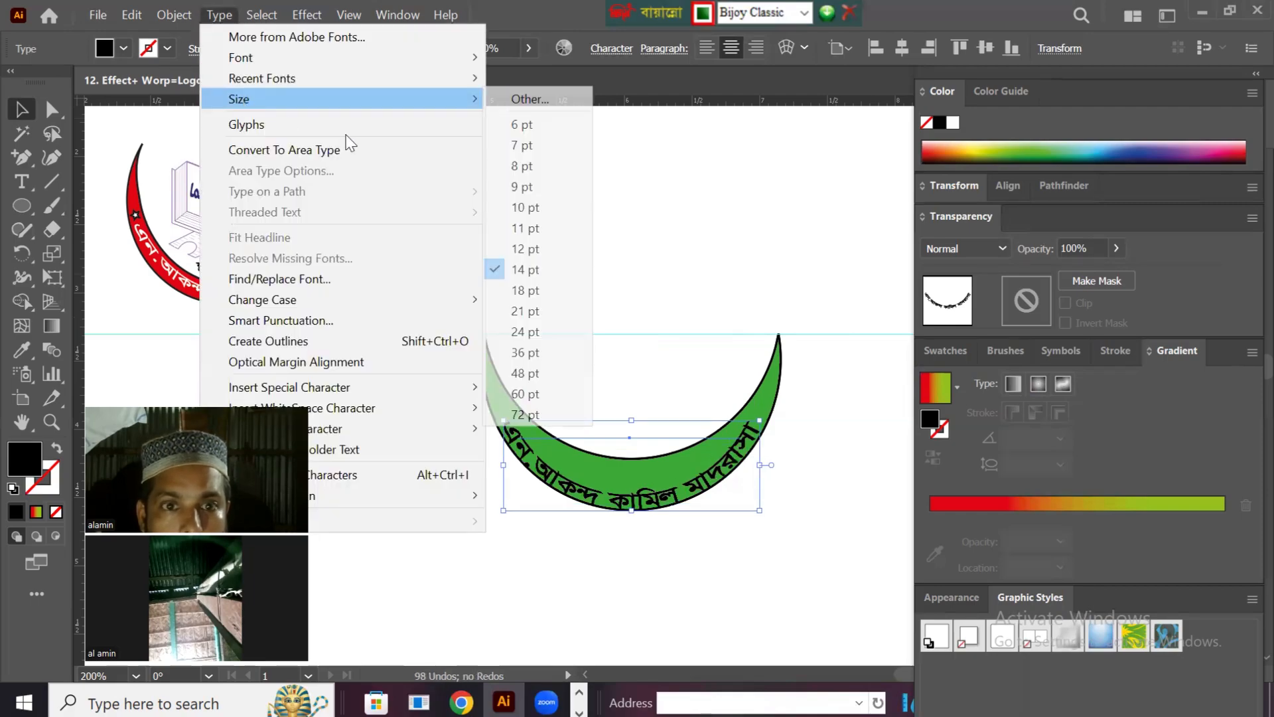
mouse_move(458, 100)
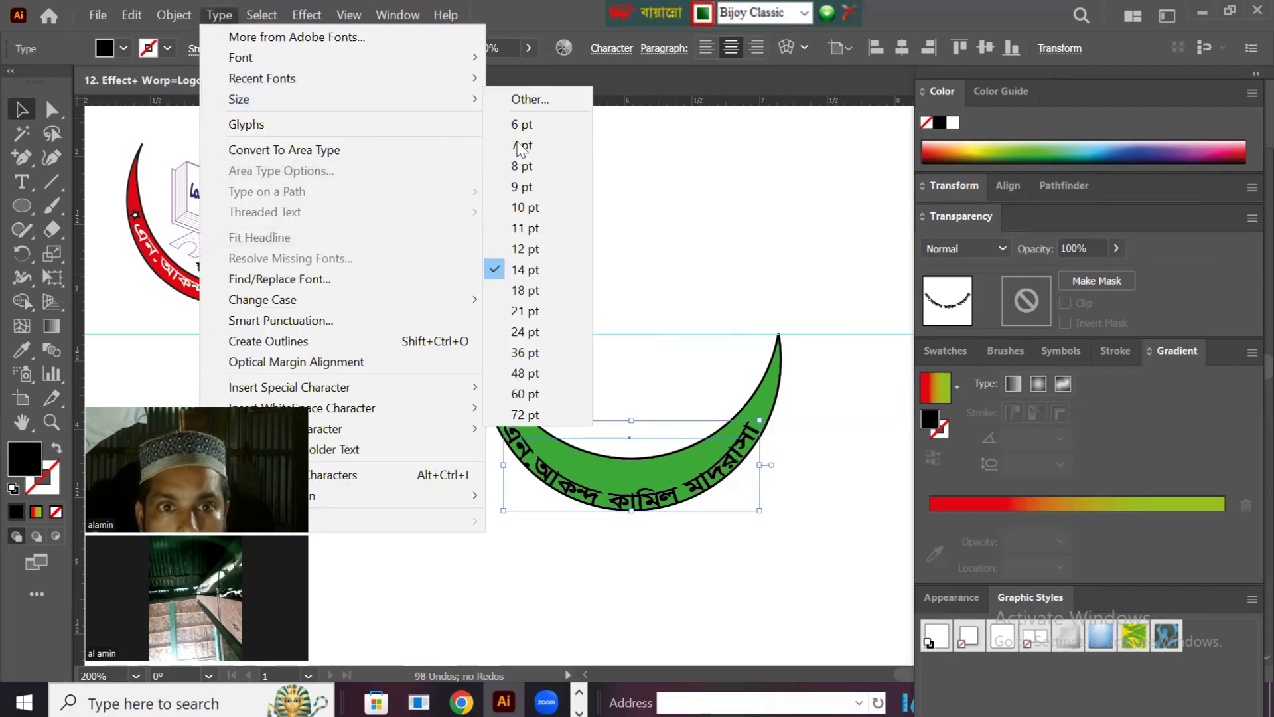
click(522, 312)
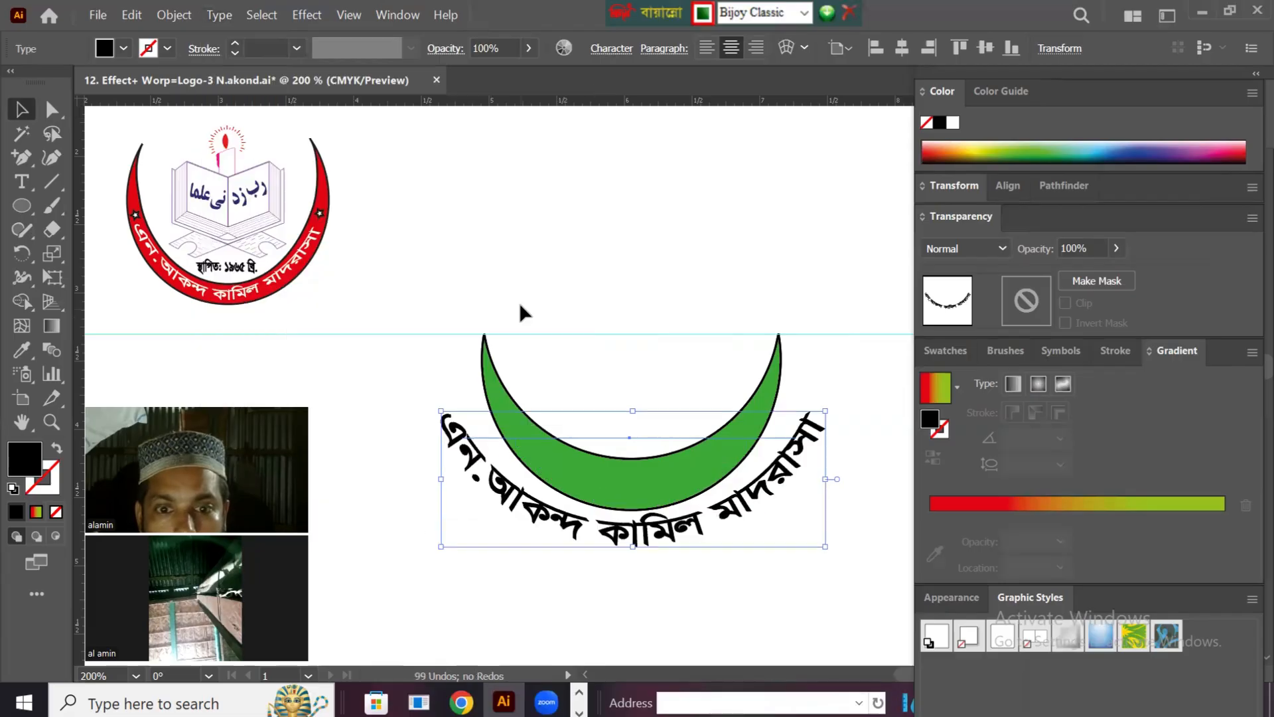
drag(439, 487, 505, 486)
drag(830, 468, 766, 459)
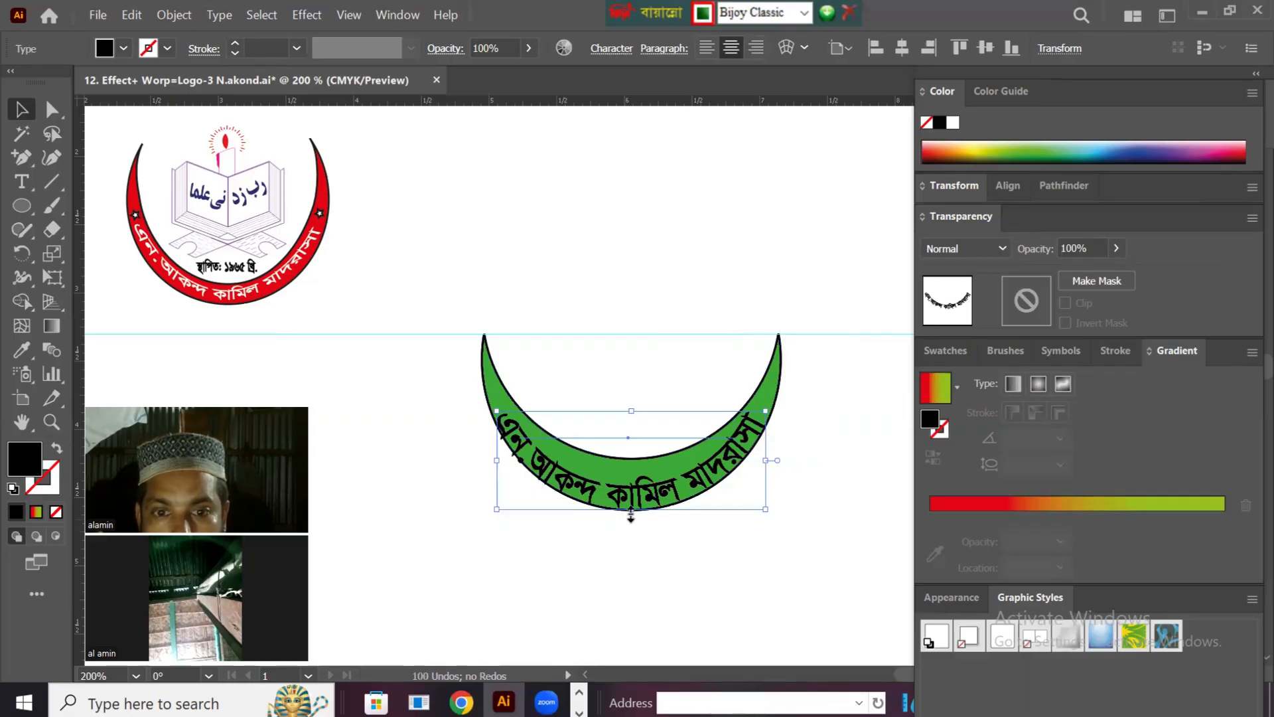
drag(631, 508, 632, 507)
click(654, 533)
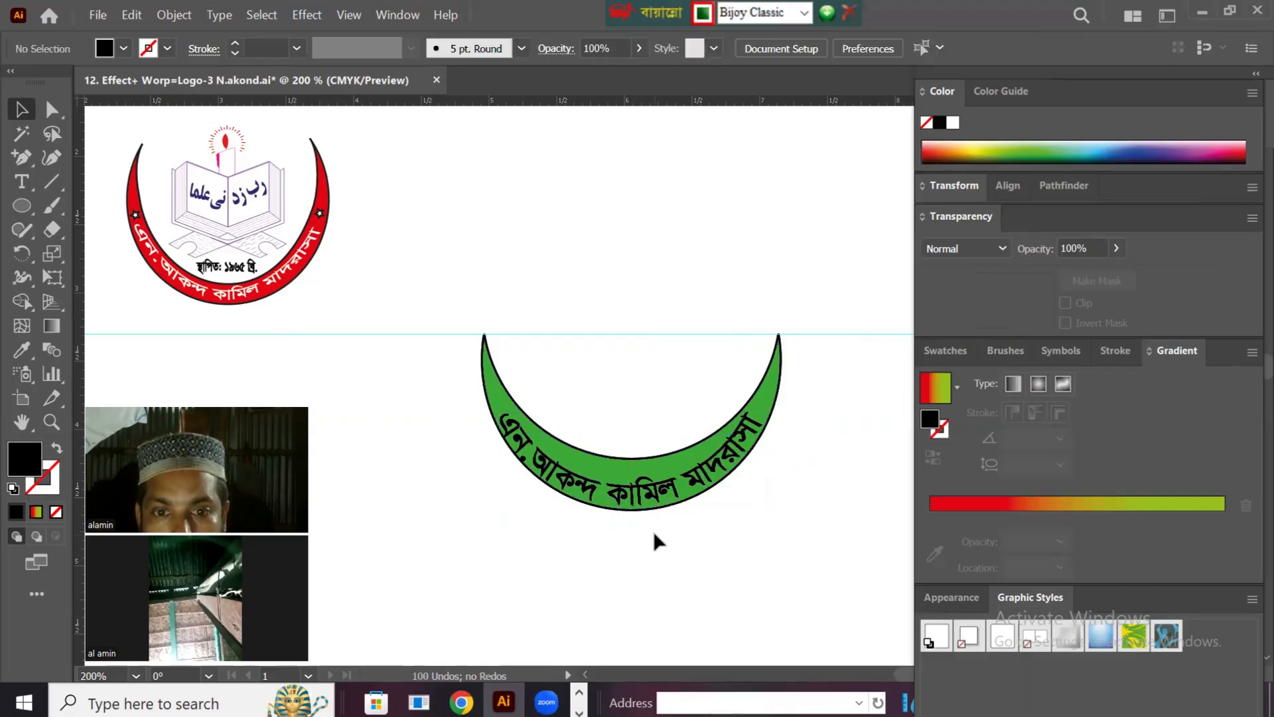
- Fine-tune the arched text's height and move it slightly up within the green band
click(657, 492)
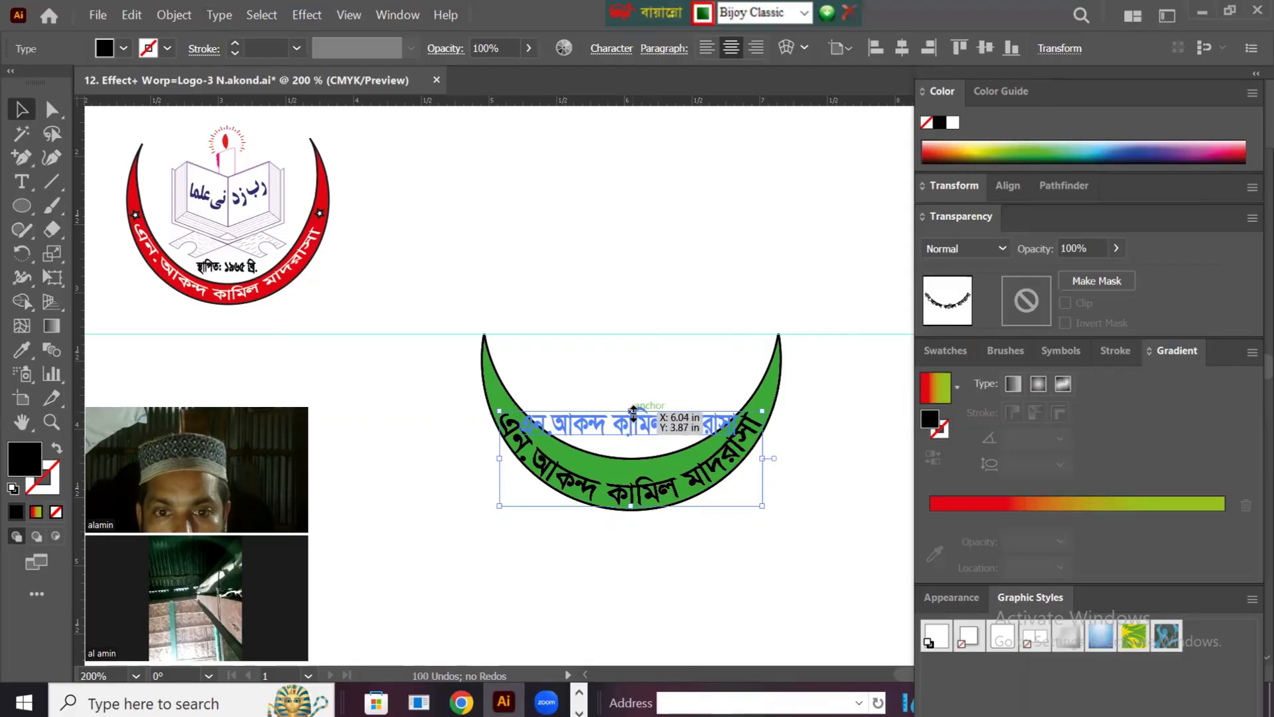
drag(633, 415, 633, 416)
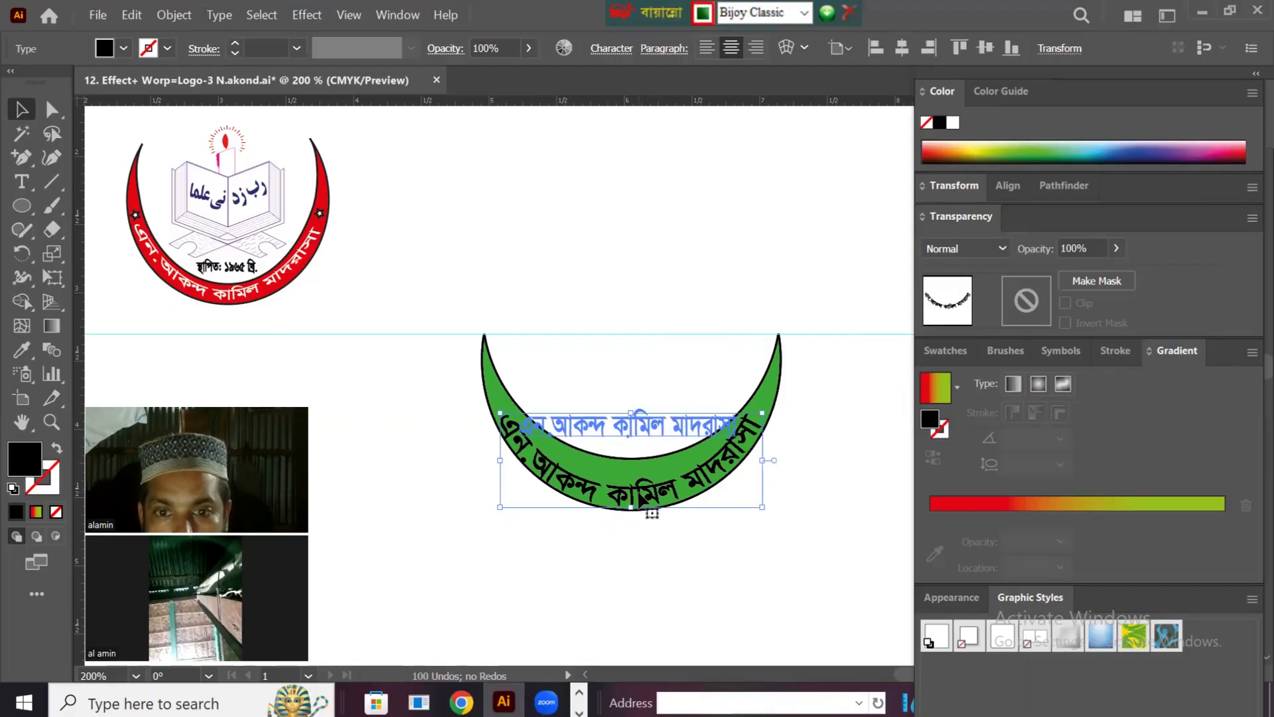
drag(643, 496, 643, 492)
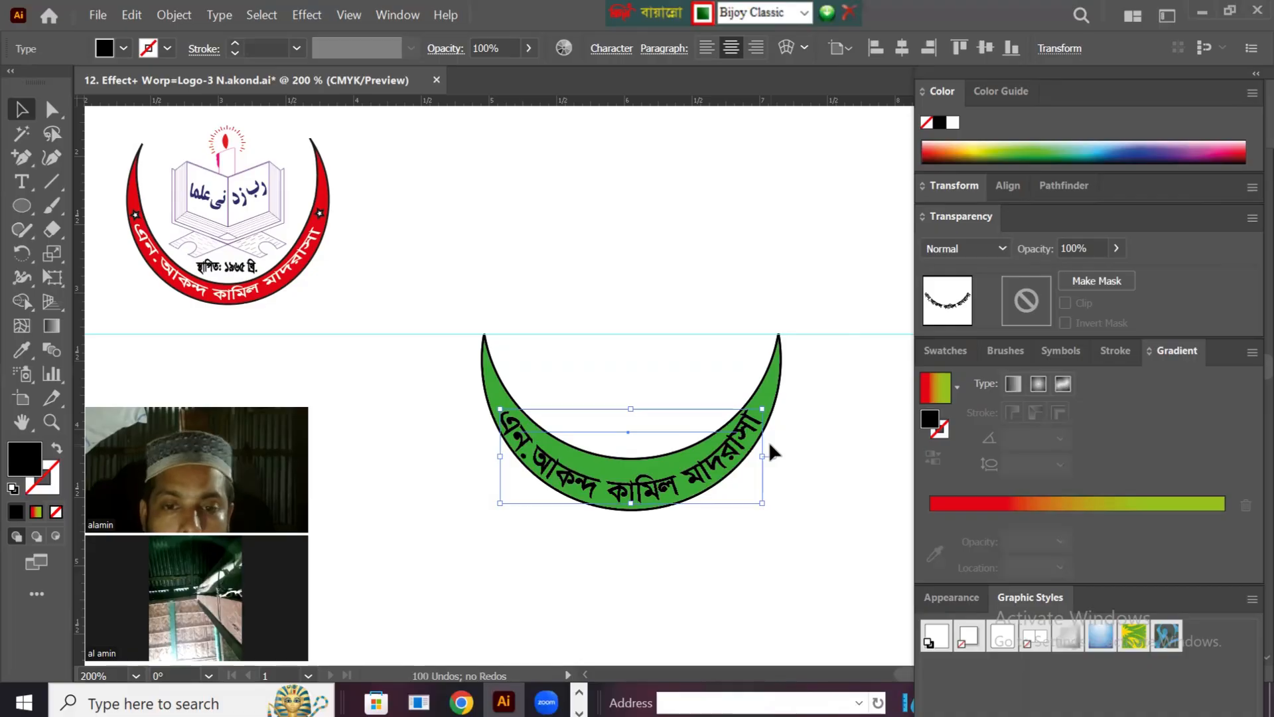
- Fill the arched text with white and widen it slightly toward the crescent's right horn
click(123, 48)
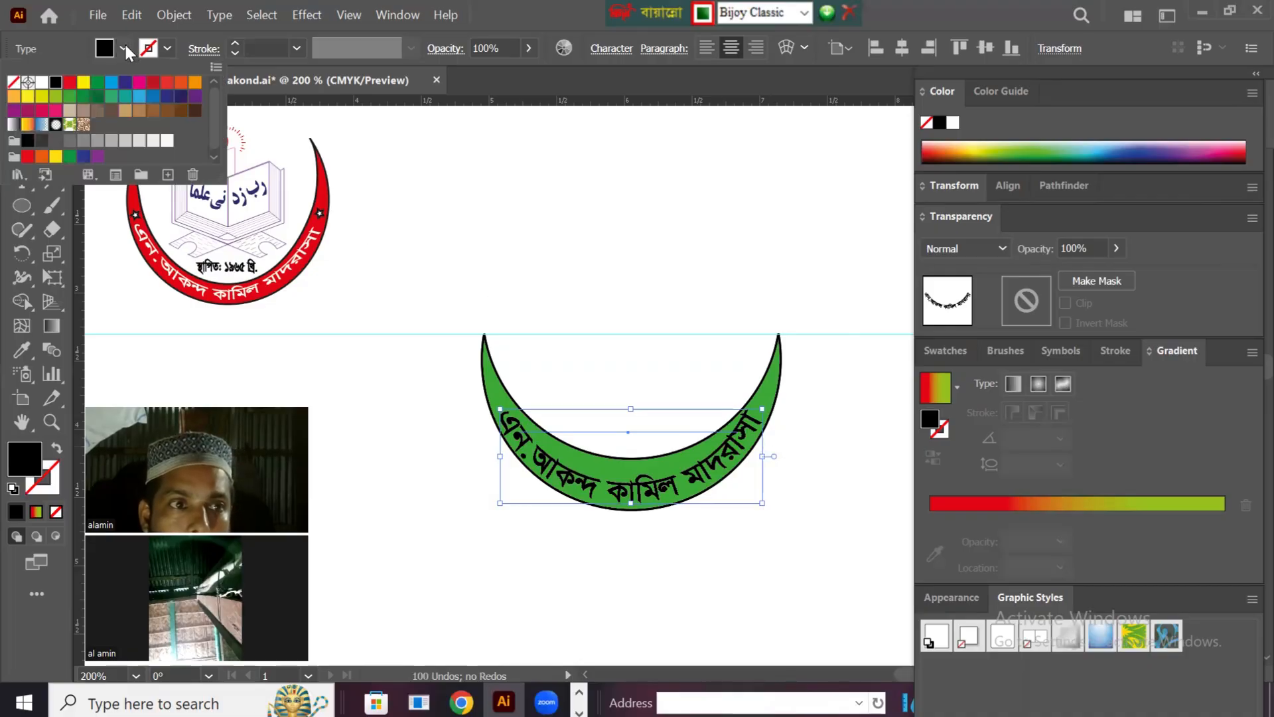
click(42, 82)
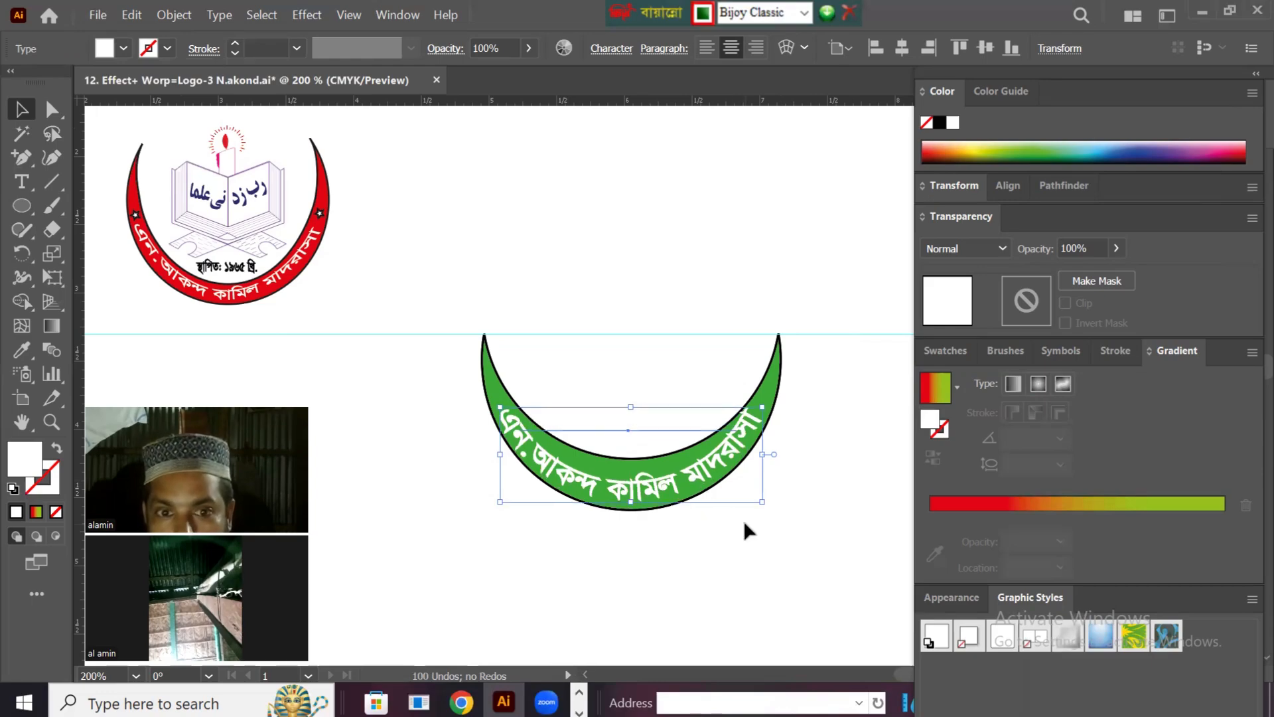
drag(762, 453, 767, 456)
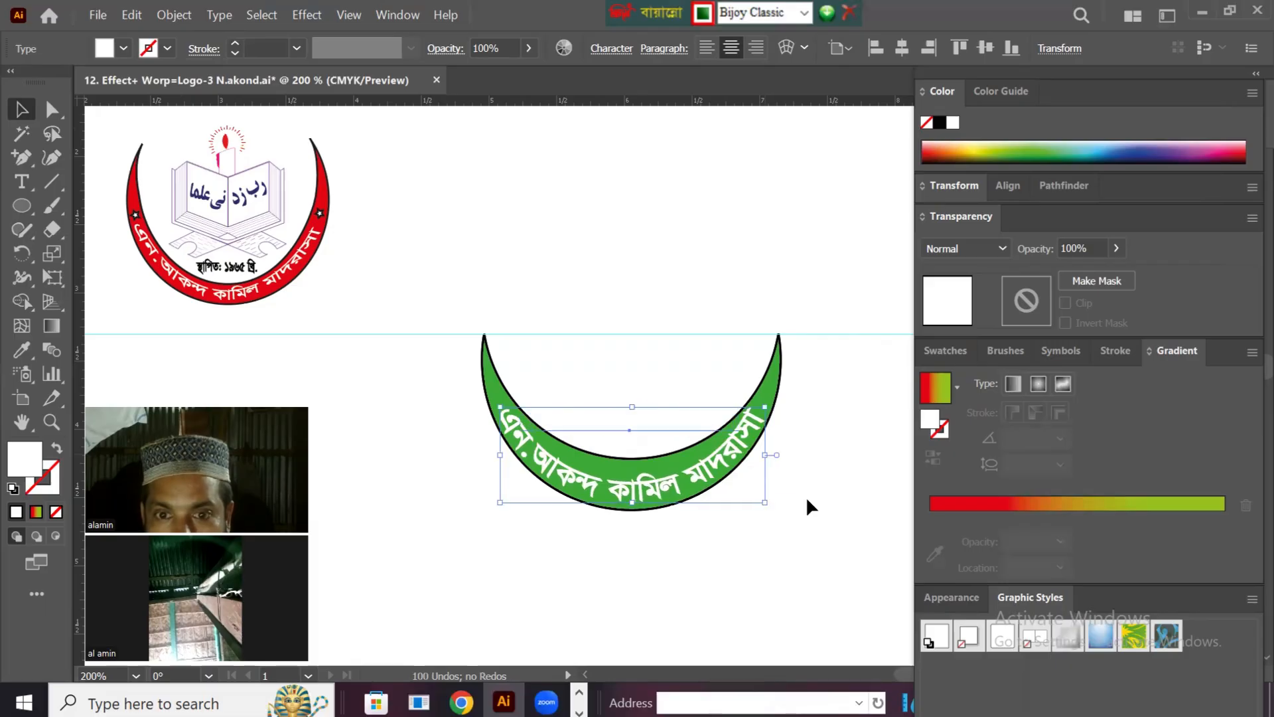
click(828, 522)
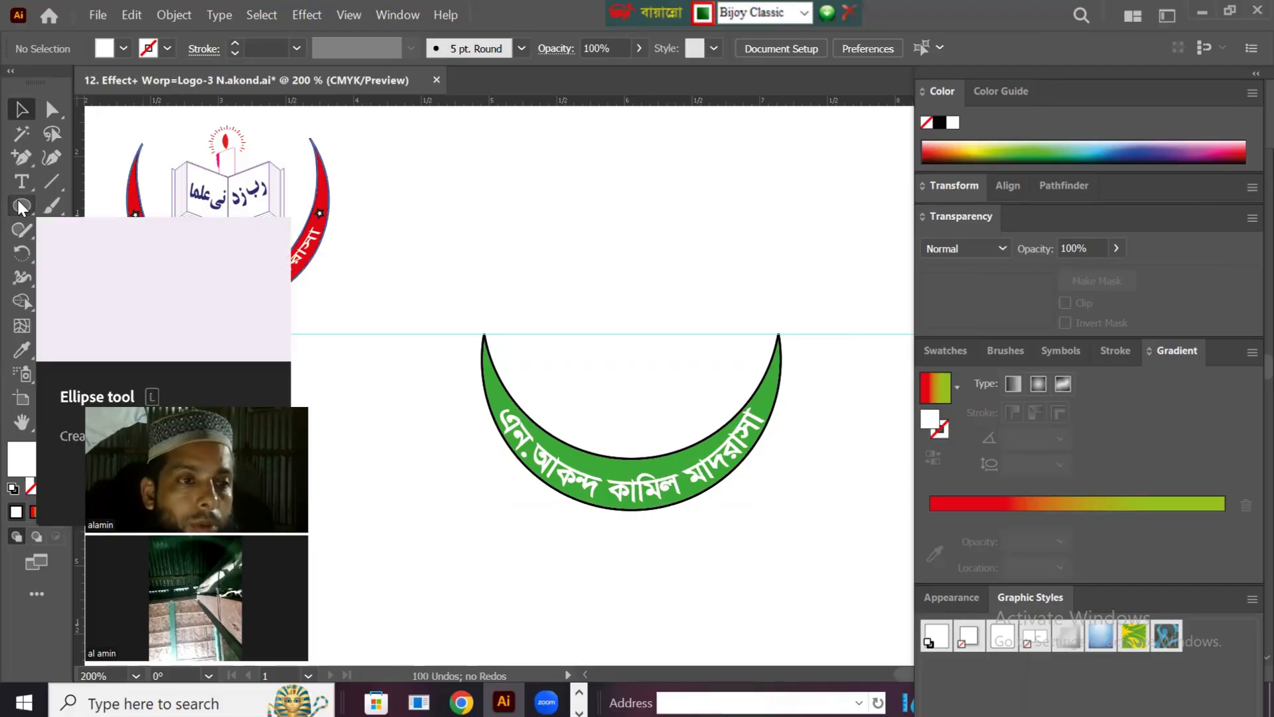
- Draw a small star in the crescent's left horn just above the start of the text and fill it with red
drag(19, 200, 94, 294)
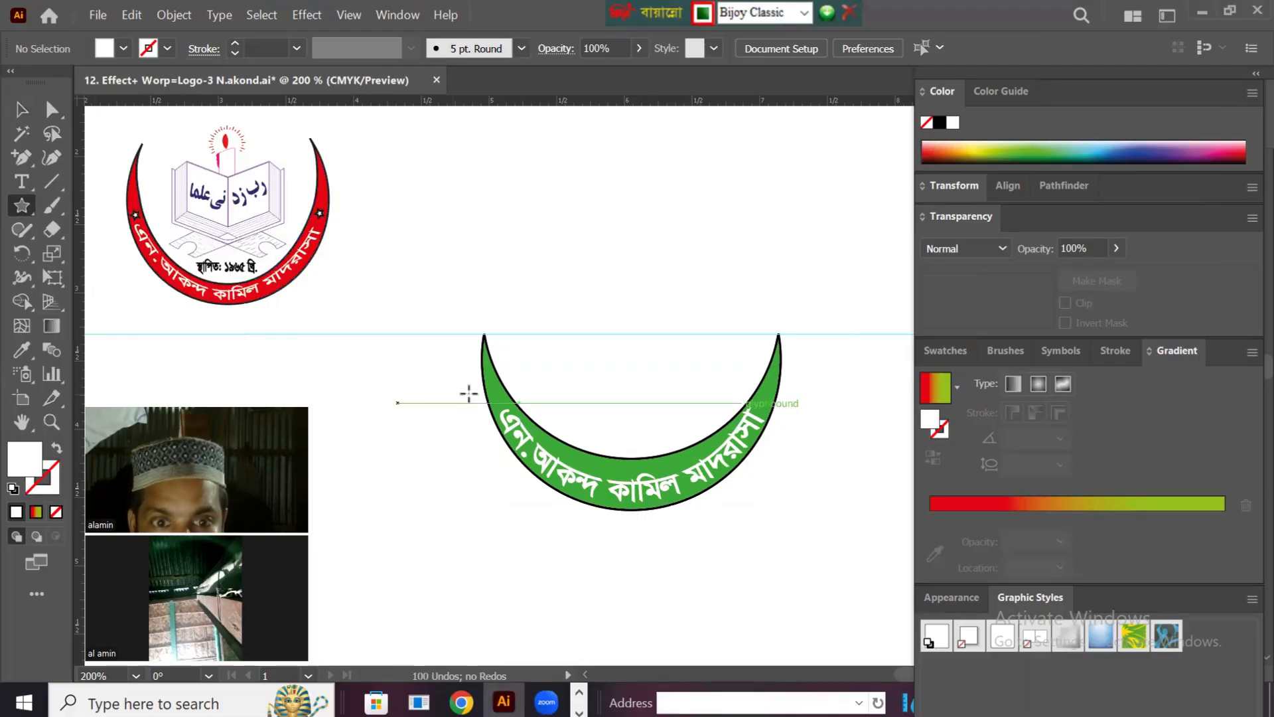
mouse_move(490, 383)
mouse_down()
mouse_move(506, 402)
mouse_move(489, 387)
mouse_up()
click(21, 109)
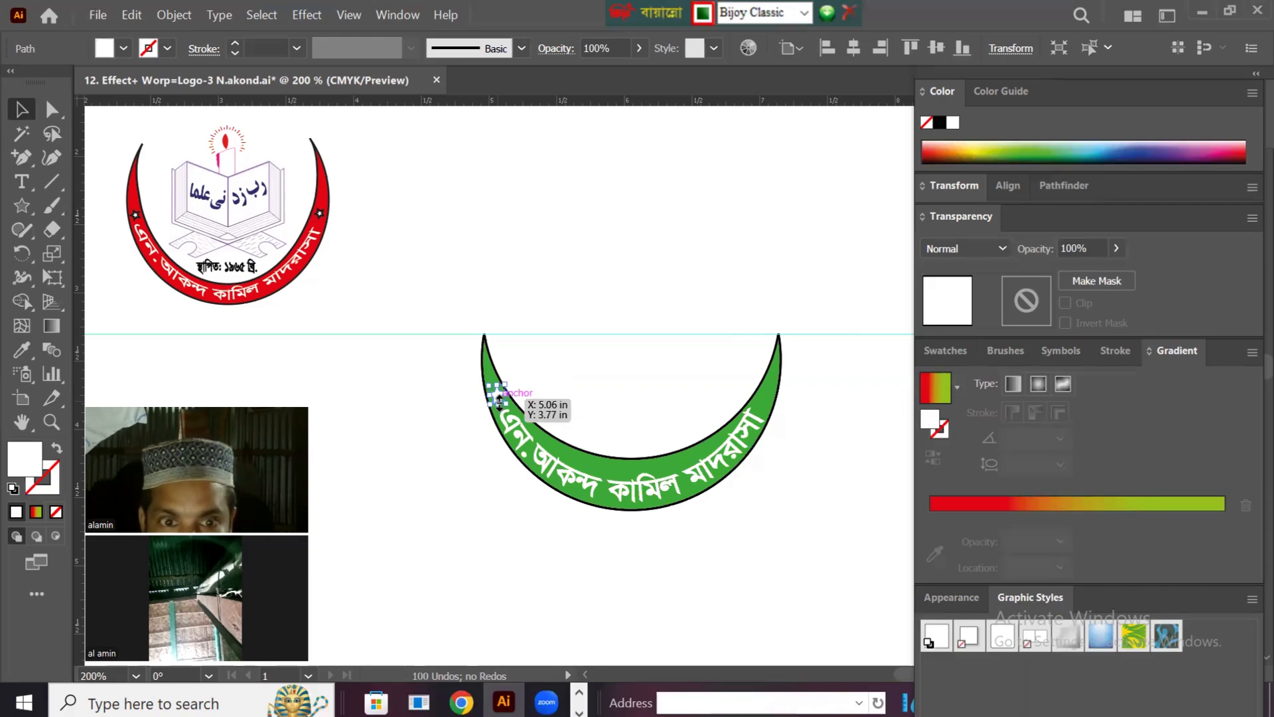
click(124, 49)
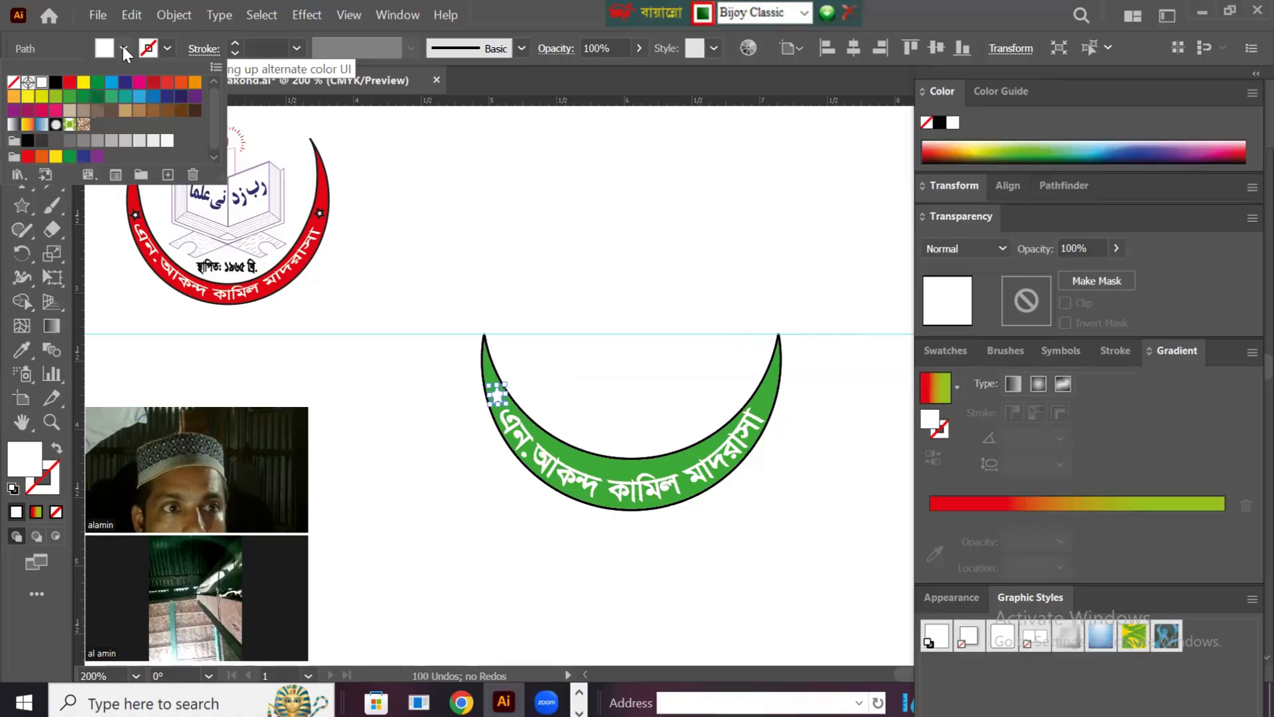
click(70, 83)
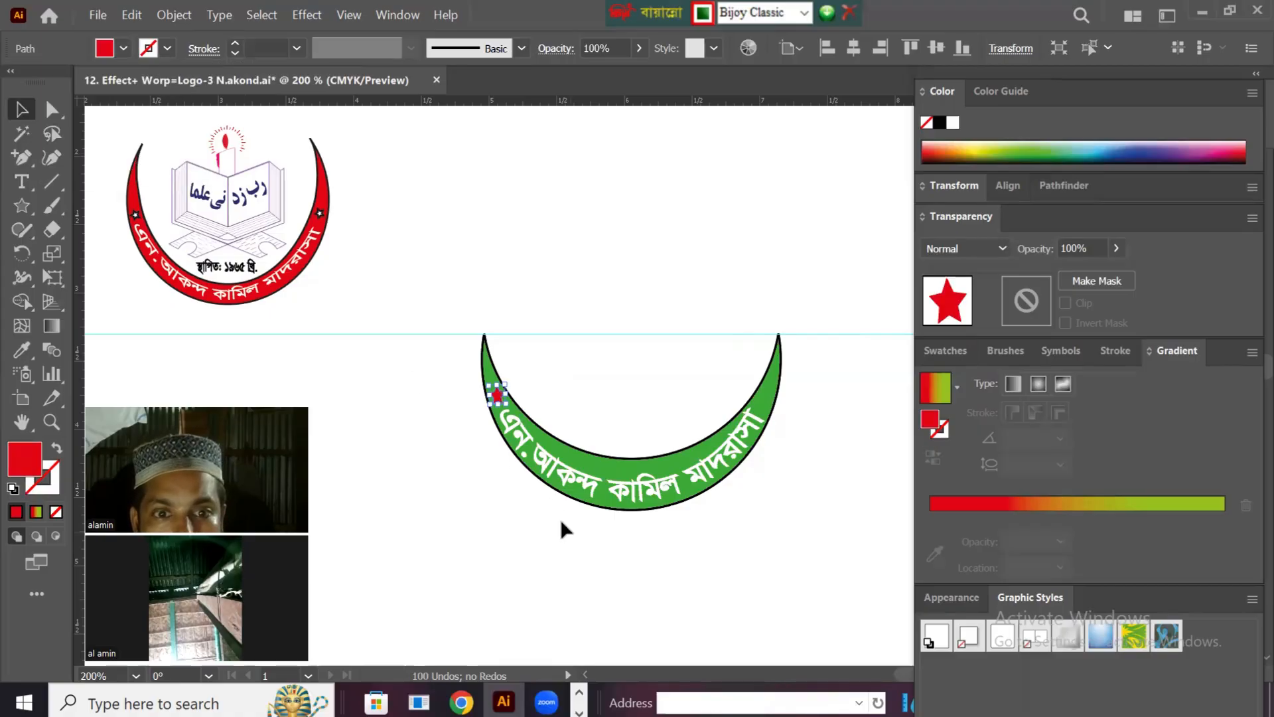
- Copy the red star to the matching spot in the crescent's right horn and group the two stars
drag(497, 395, 773, 417)
click(790, 478)
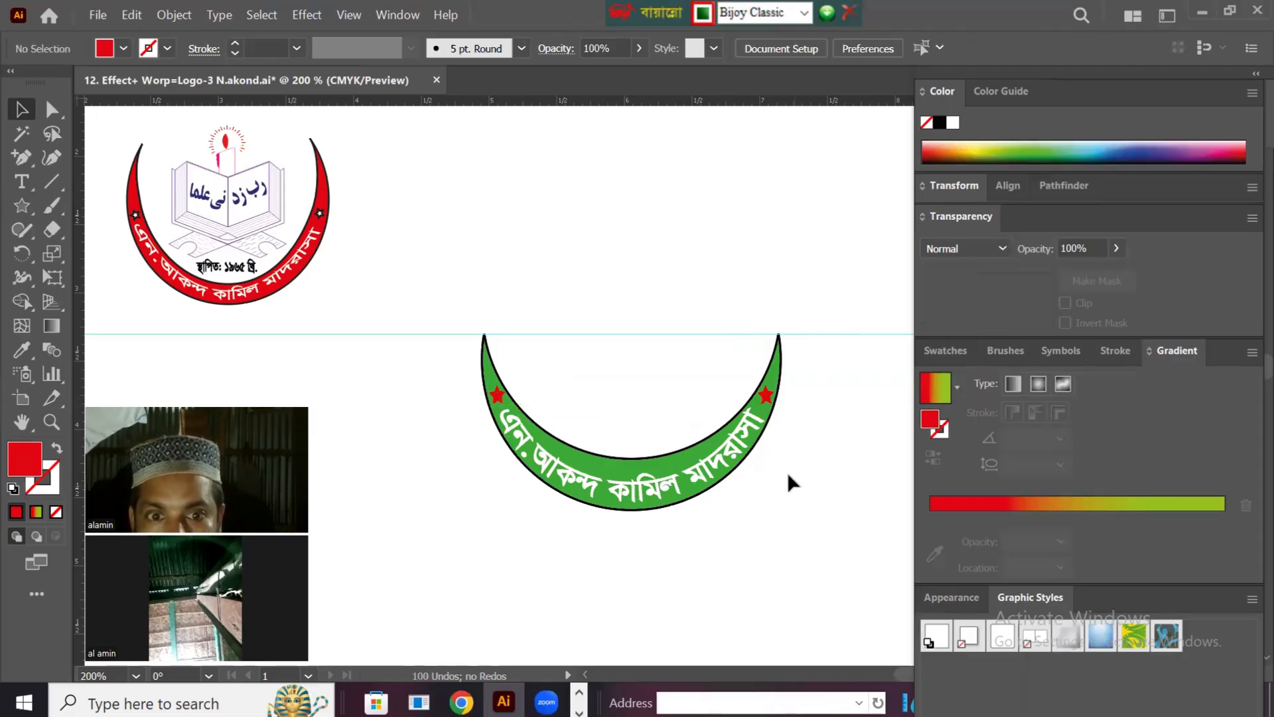
click(771, 397)
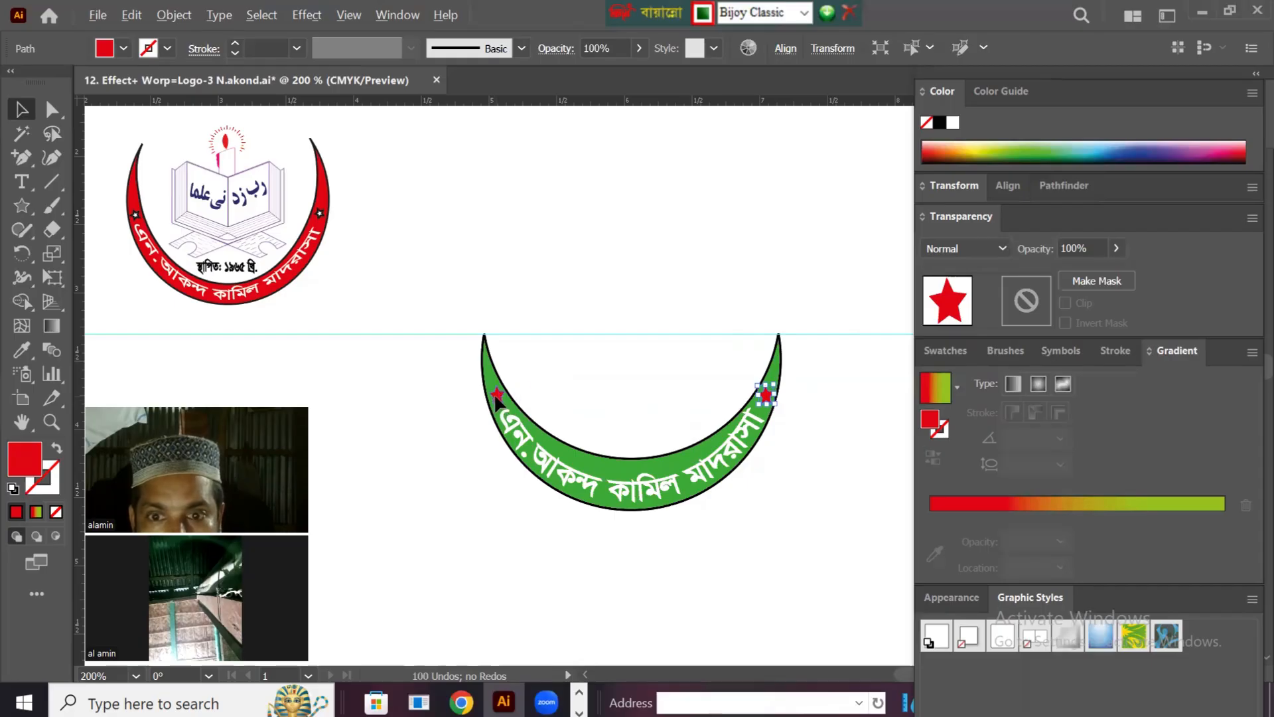
shift+click(498, 398)
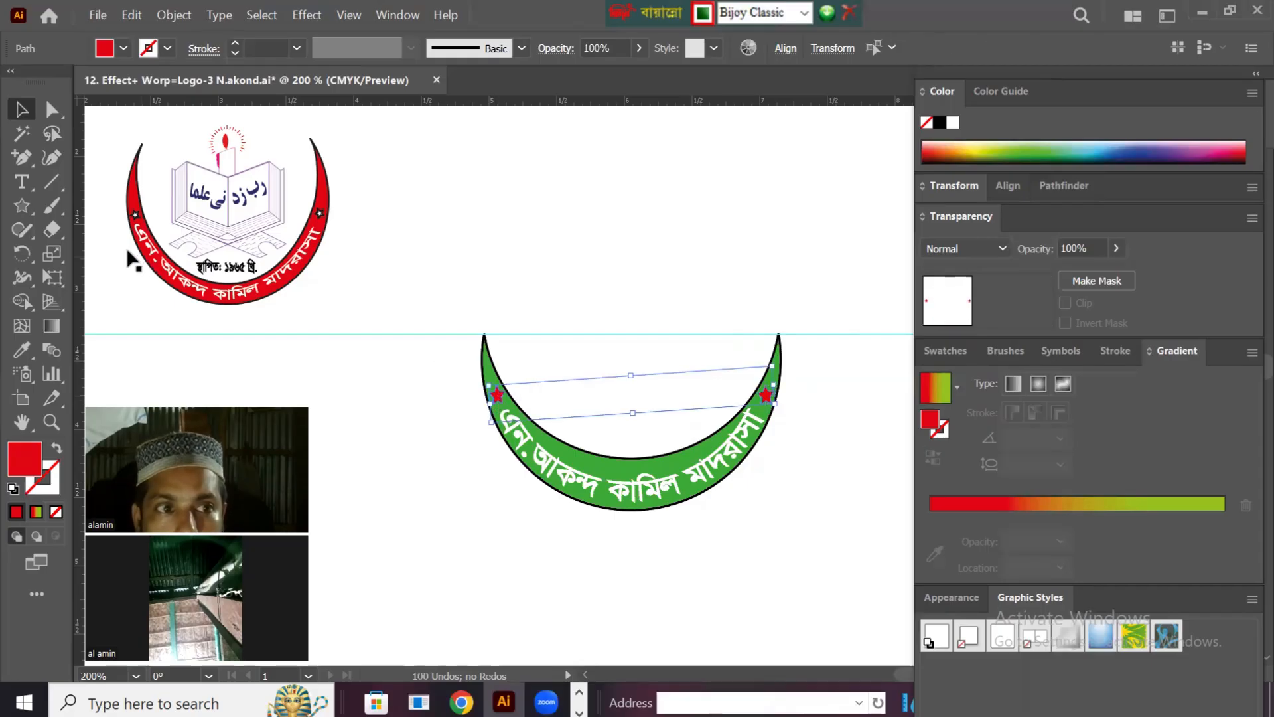
right_click(501, 405)
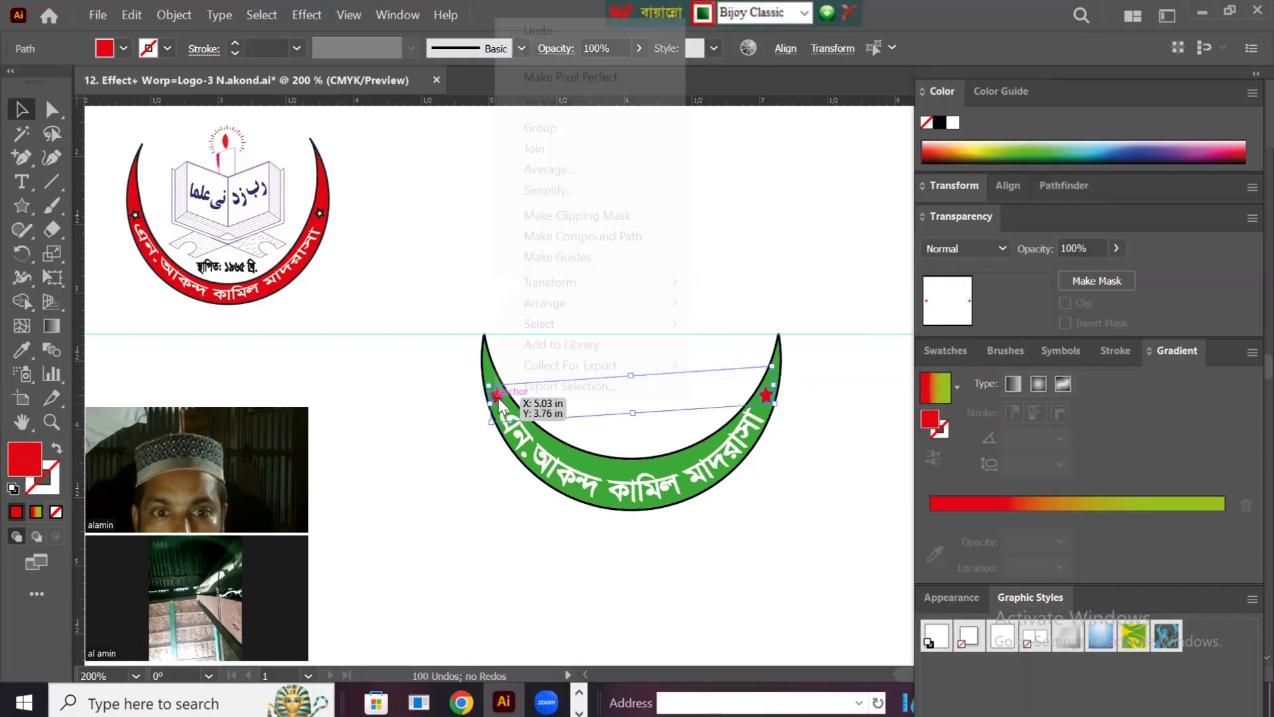
click(541, 128)
click(822, 538)
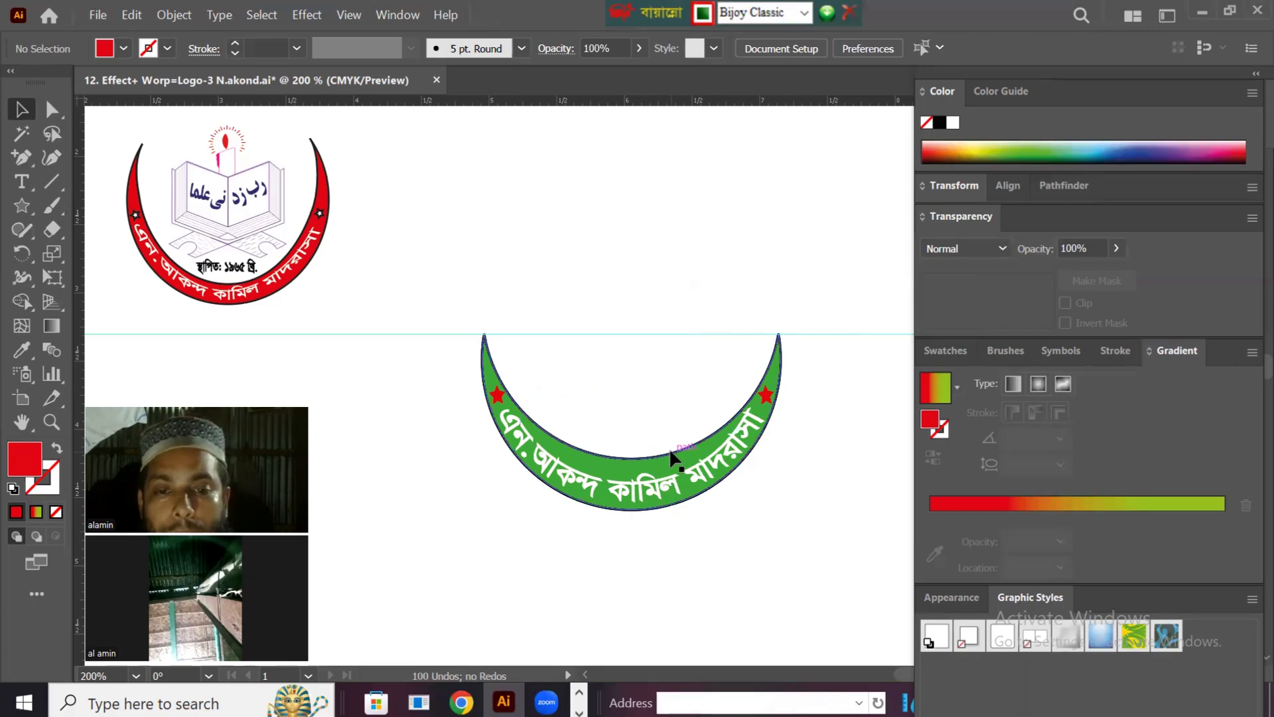
click(21, 181)
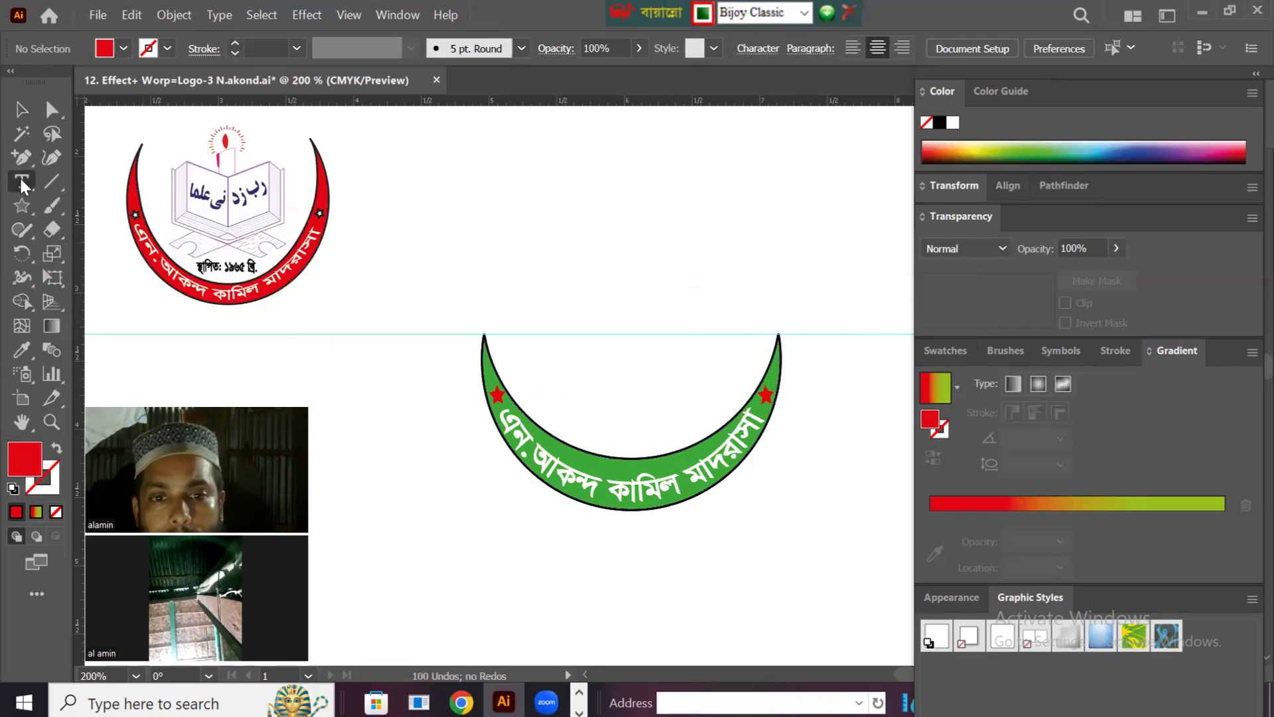
click(619, 407)
text(এন.আকন্দ কামিল মাদরাসা)
key(ctrl+z)
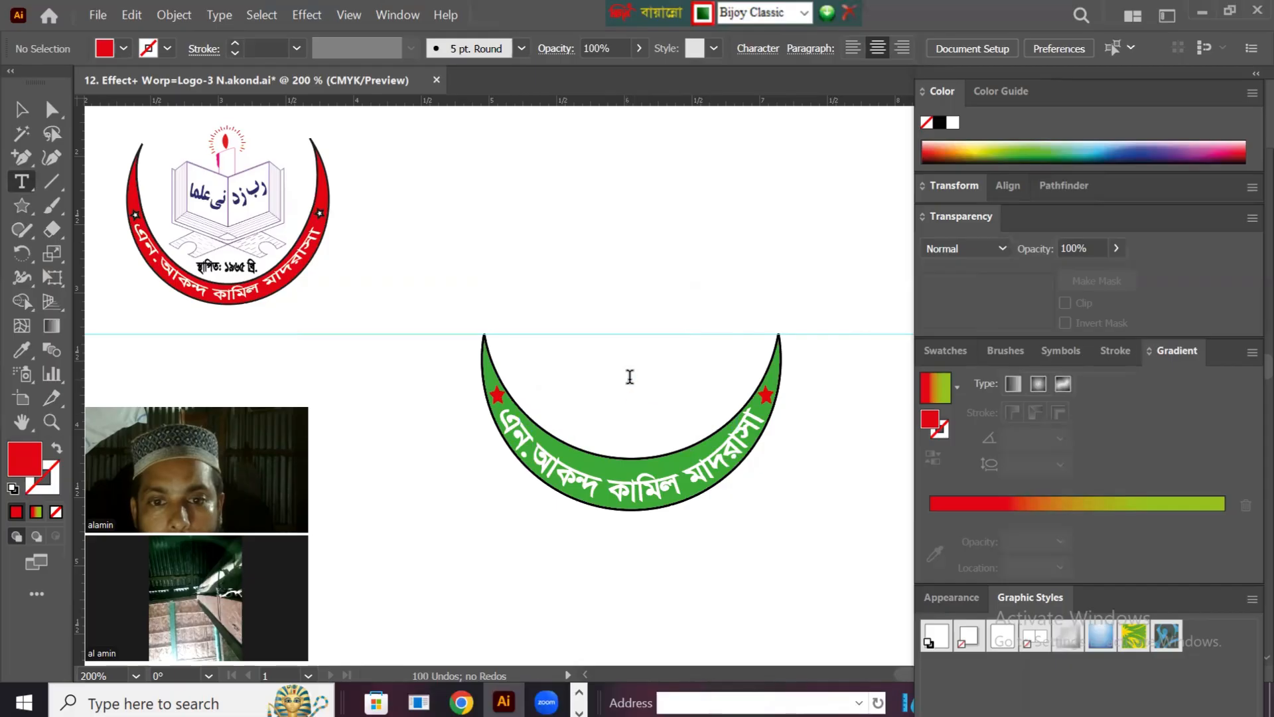
- Add the black text "স্থাপিত: ১৯৬৫" in the open space inside the crescent
click(628, 375)
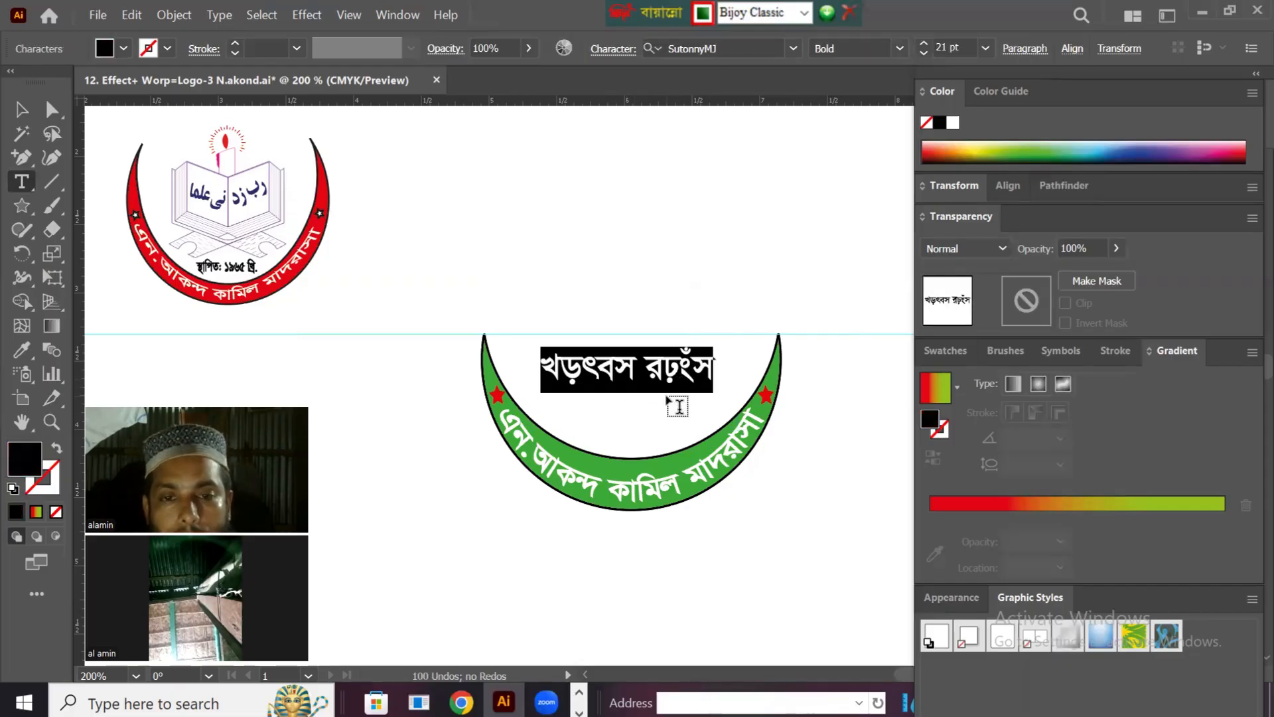
text(স্থা)
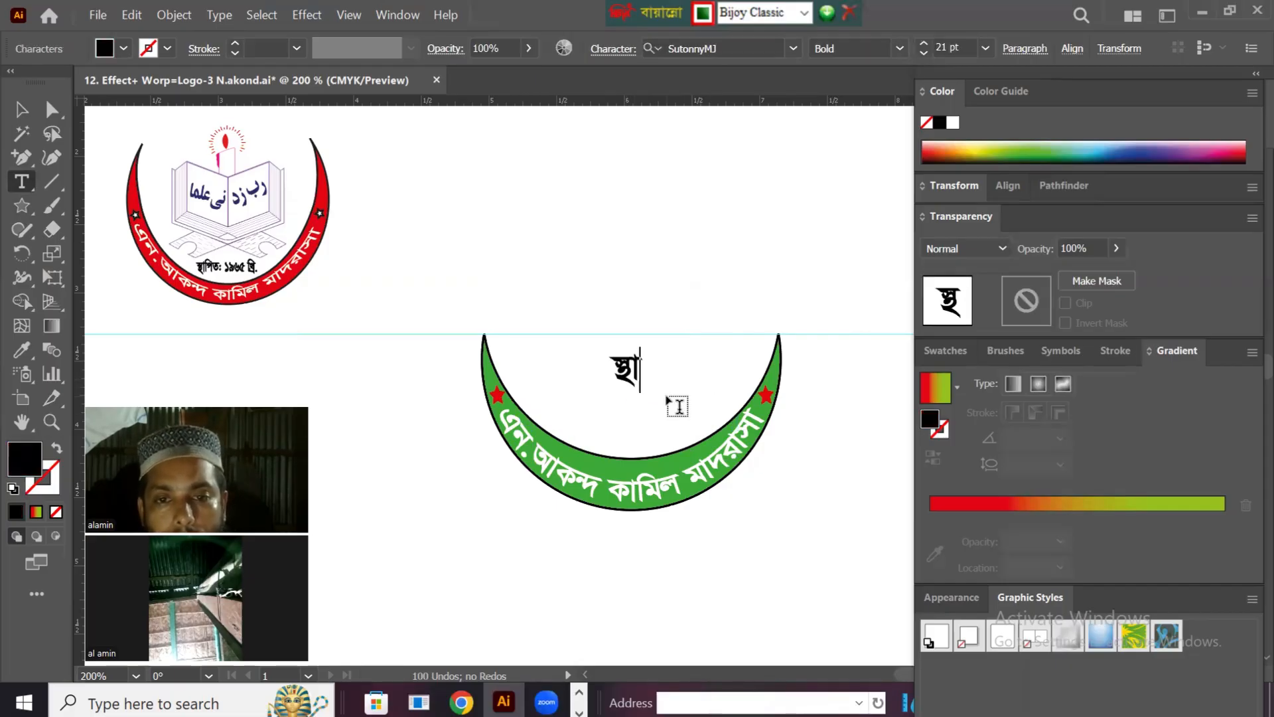
text(পিতঃ ১)
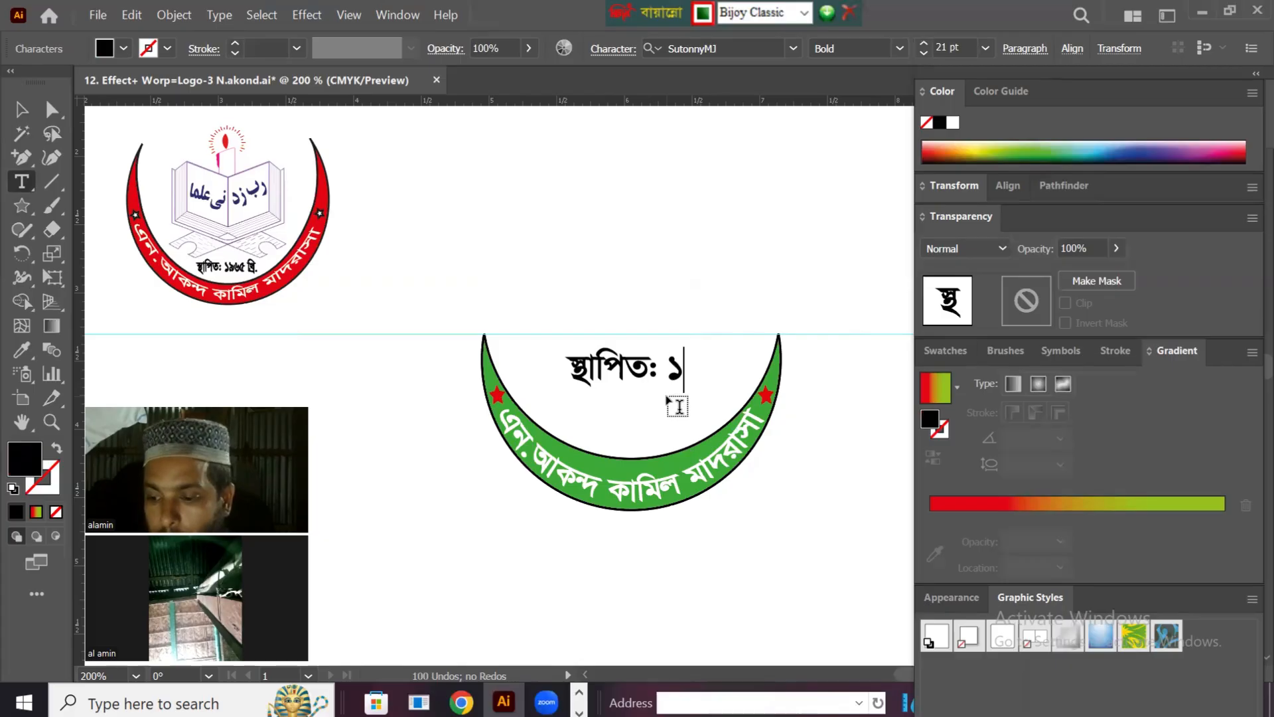
text(৯৬৫)
click(22, 109)
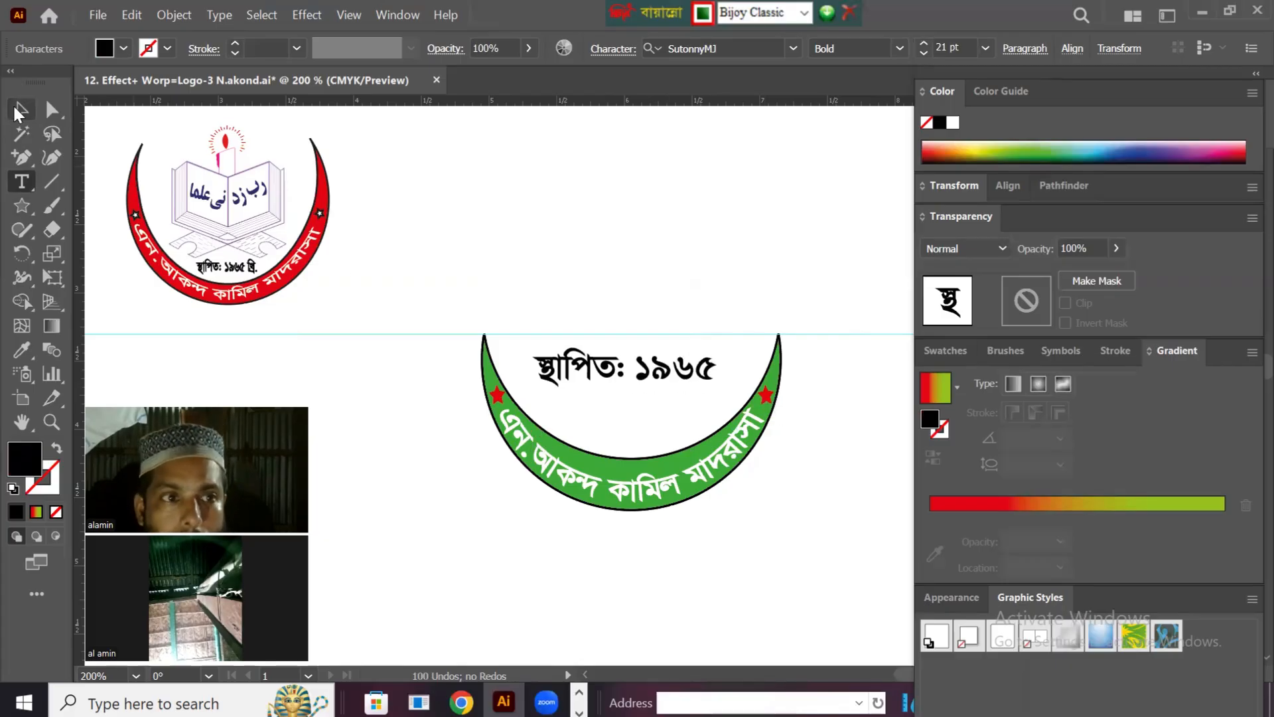
- Move the "স্থাপিত: ১৯৬৫" text down to the crescent's inner edge and narrow it from both sides to fit between the horns
drag(650, 375, 660, 430)
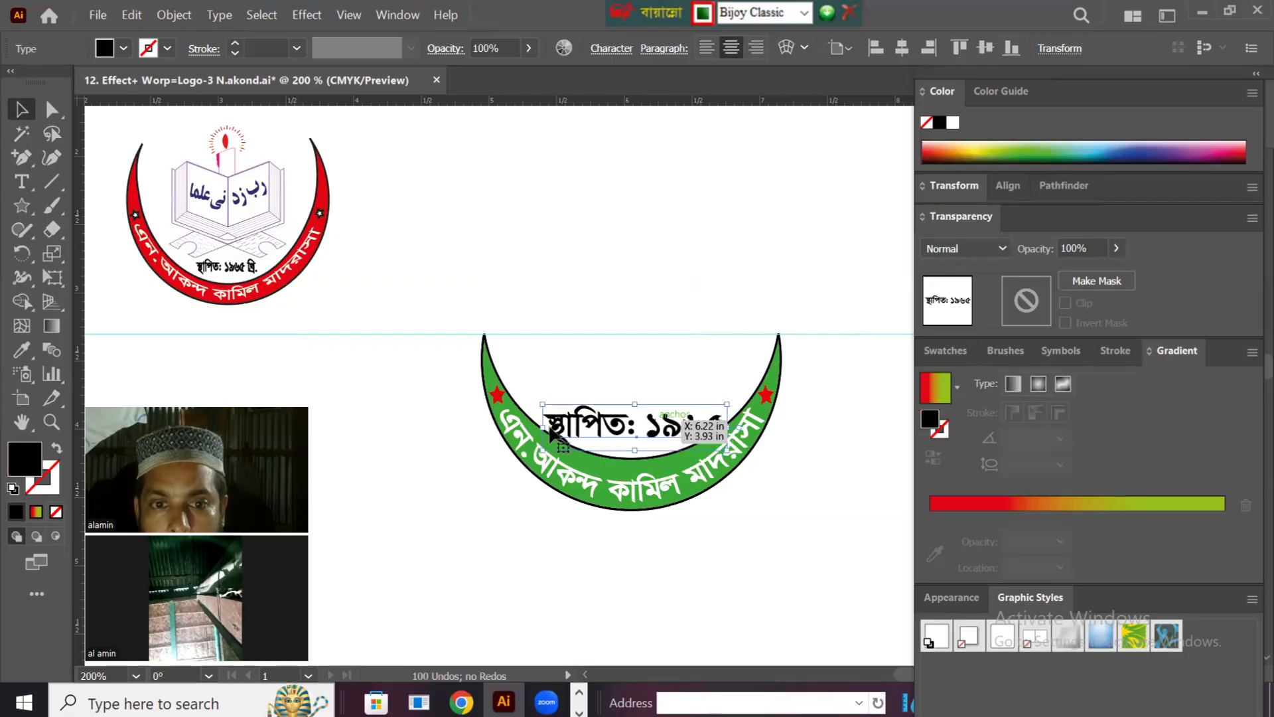
drag(545, 427, 560, 427)
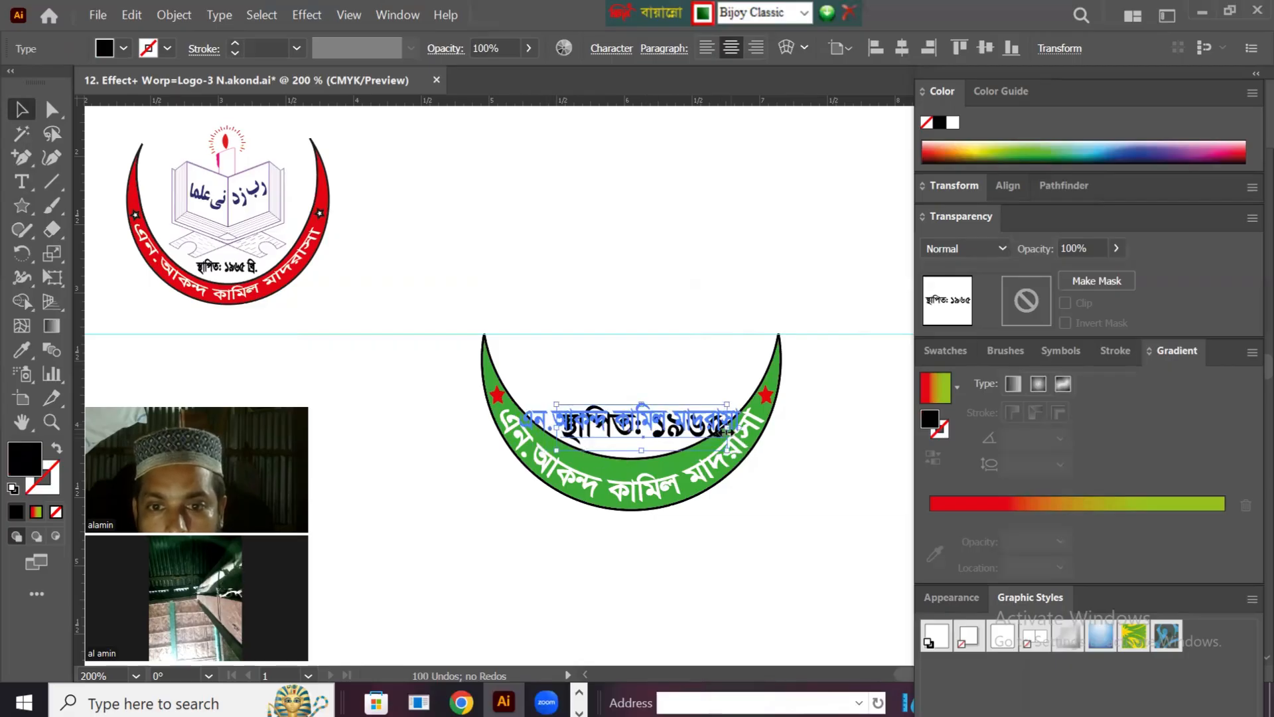
drag(717, 430, 581, 438)
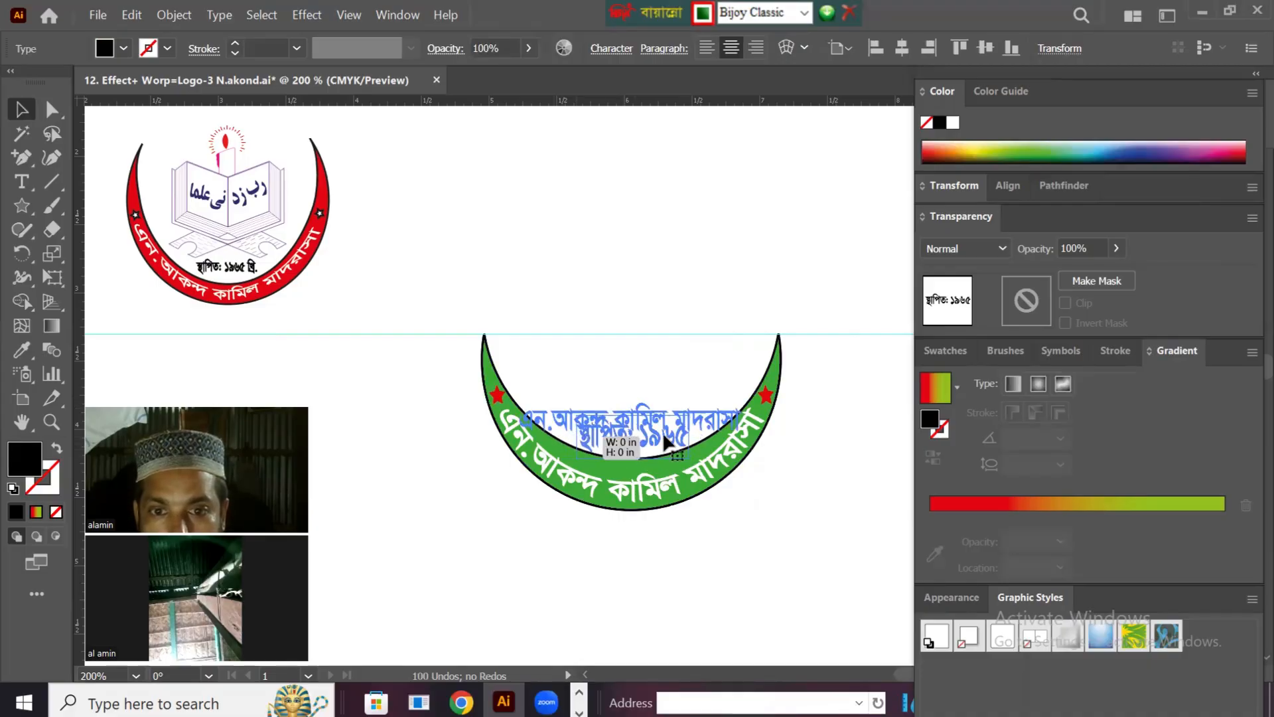
drag(688, 438, 680, 438)
click(767, 489)
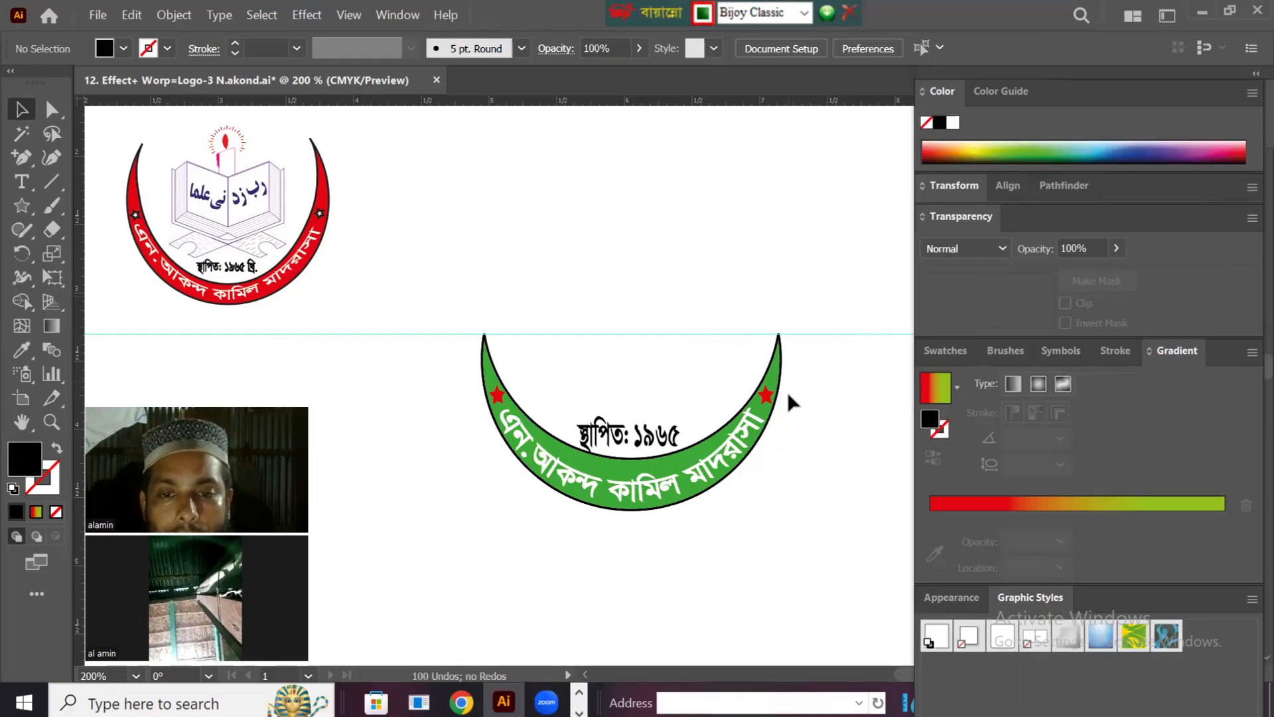
- Switch to the desktop and open the Image Quran folder inside the Illutrator Desine folder
click(1200, 10)
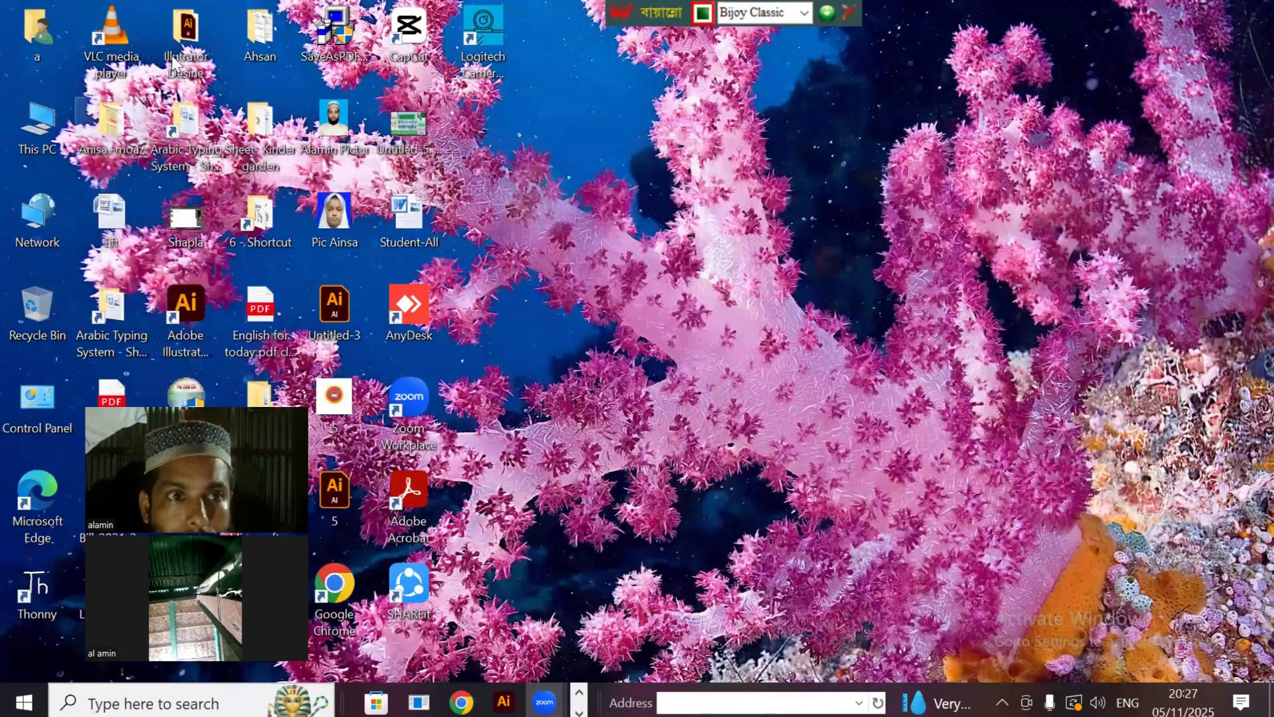
double_click(175, 63)
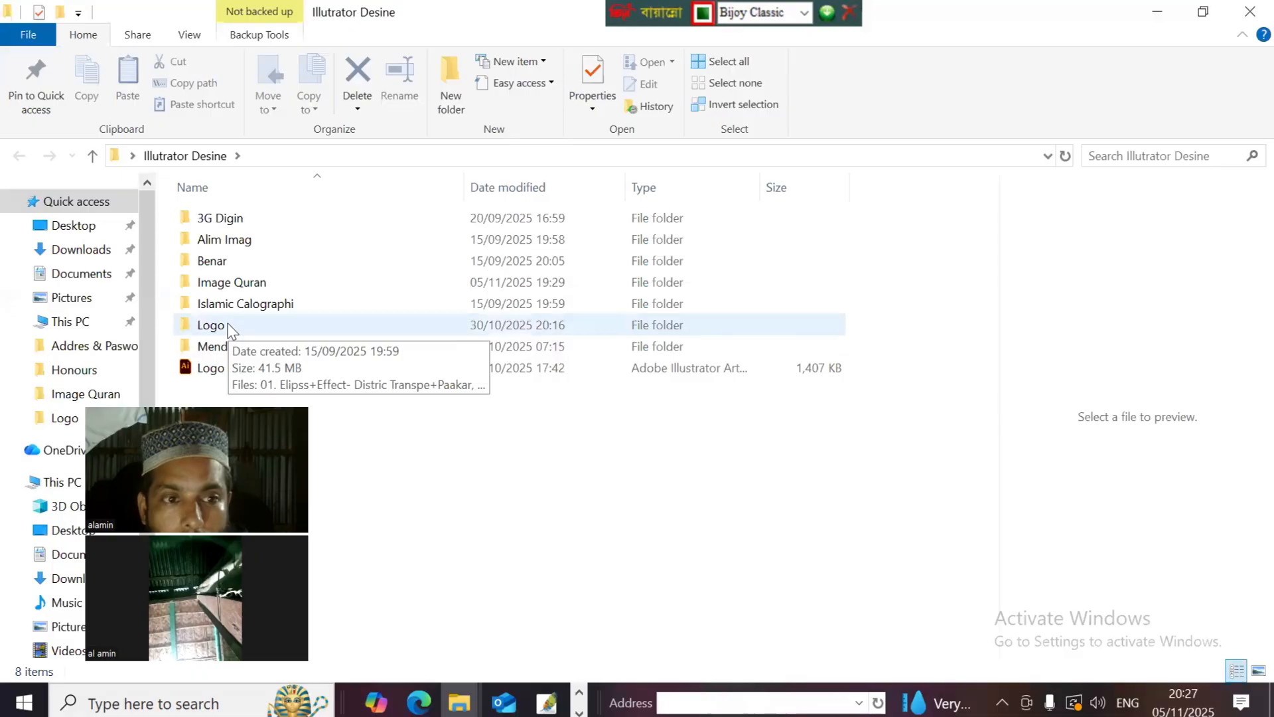
double_click(231, 284)
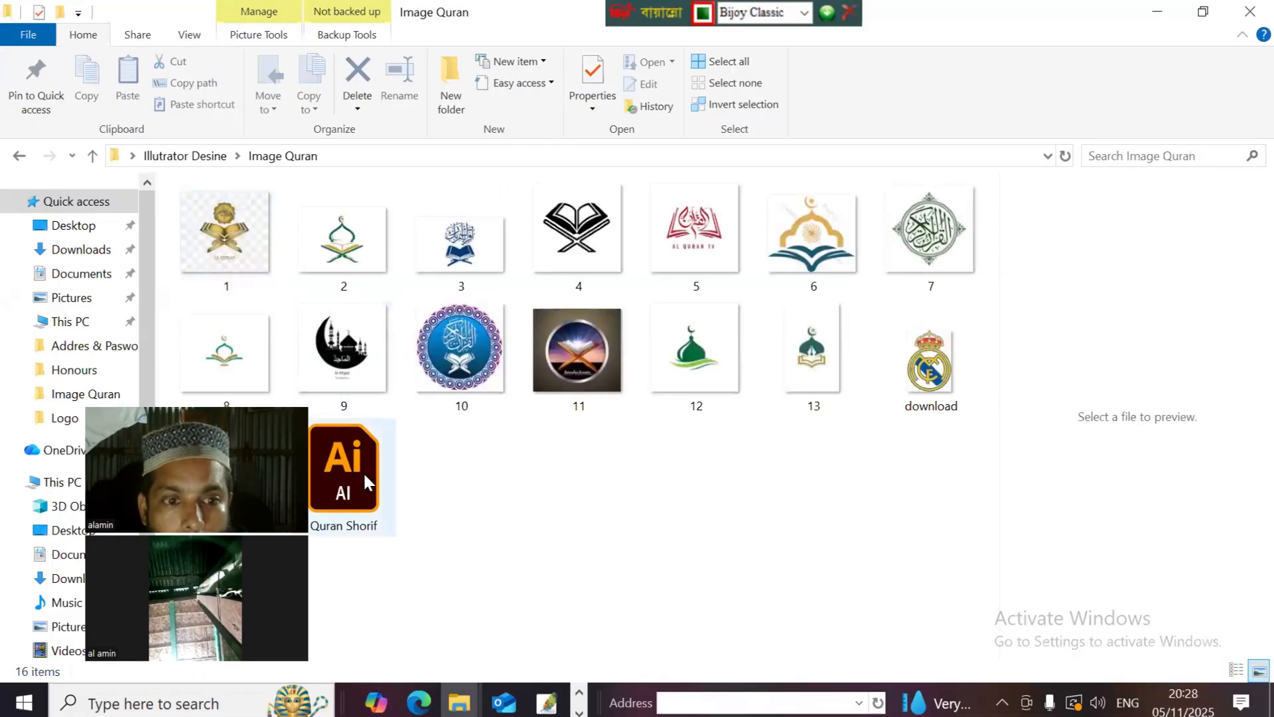
- Place the Quran Shorif file in the logo drawing, position it just above the founding-year text between the crescent's horns, and embed it
right_click(360, 468)
drag(345, 468, 520, 651)
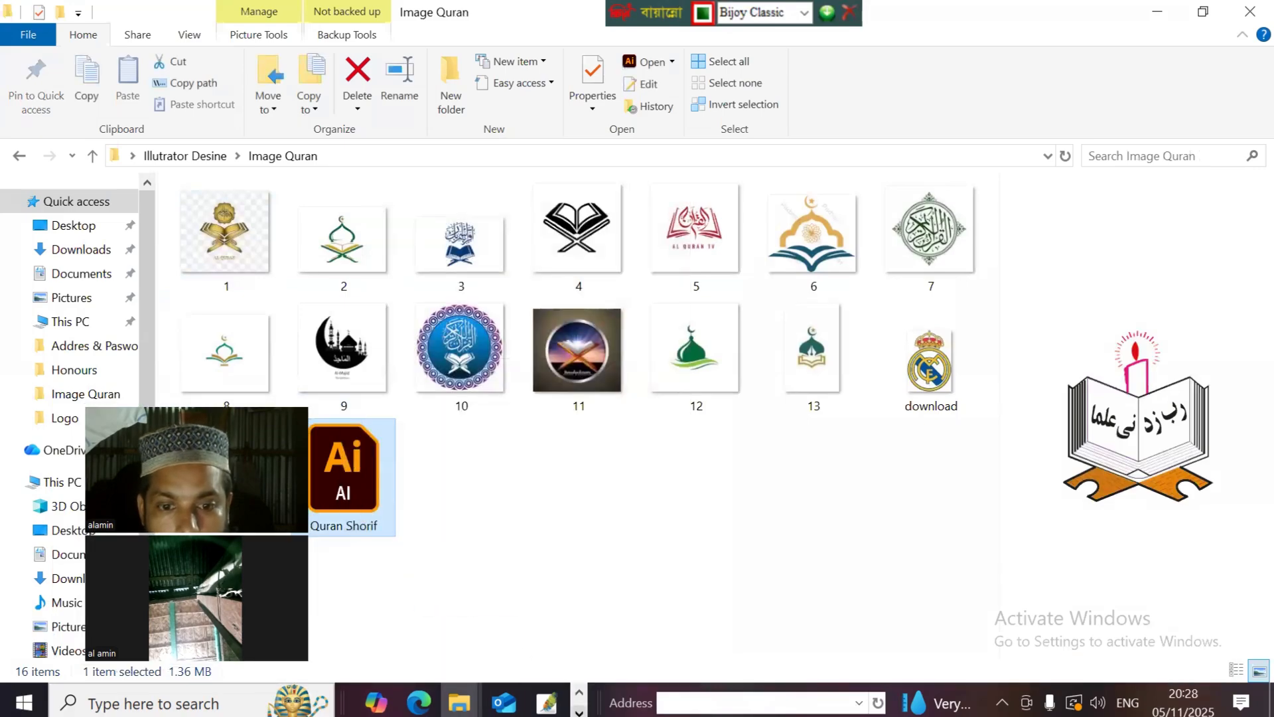
drag(351, 478, 614, 364)
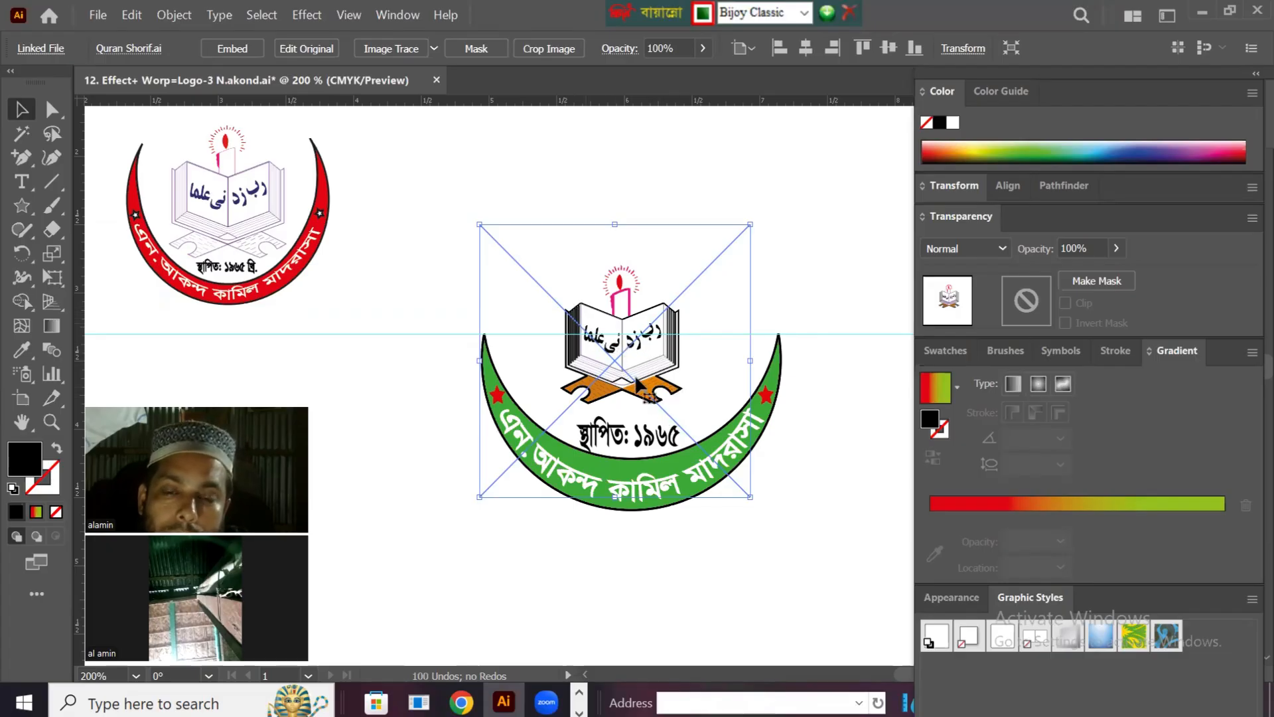
drag(647, 365, 654, 372)
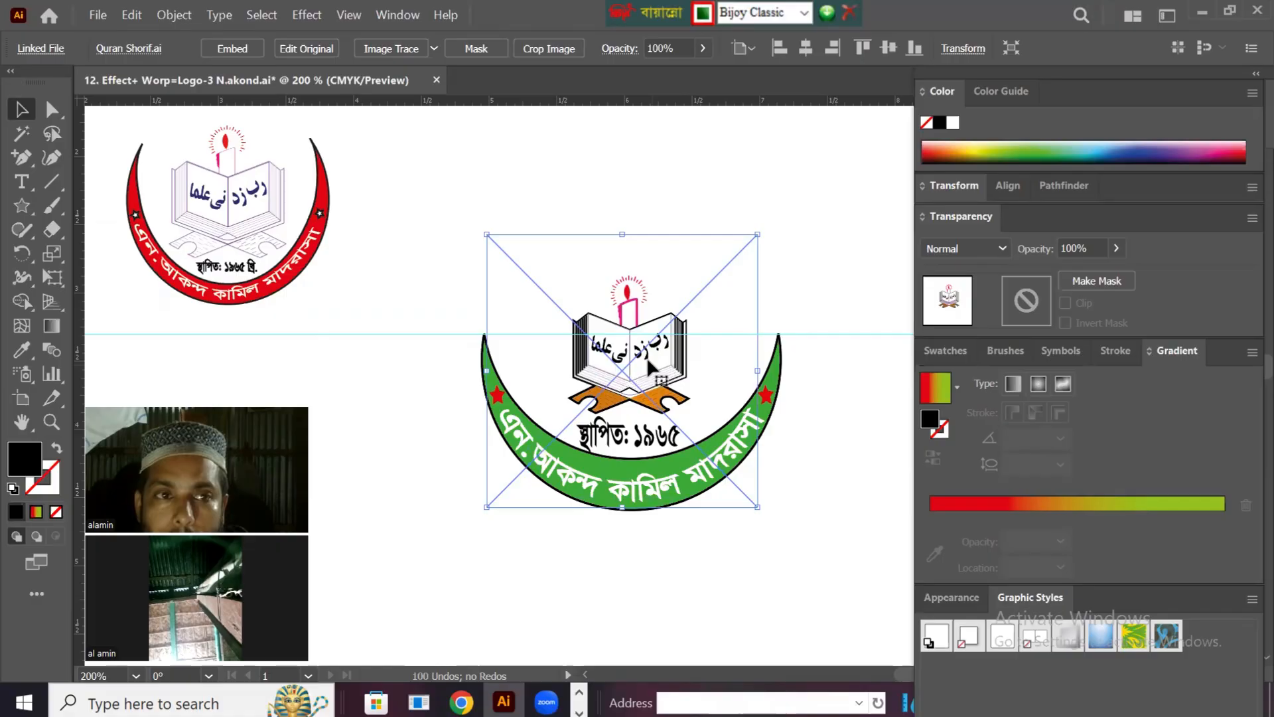
click(233, 49)
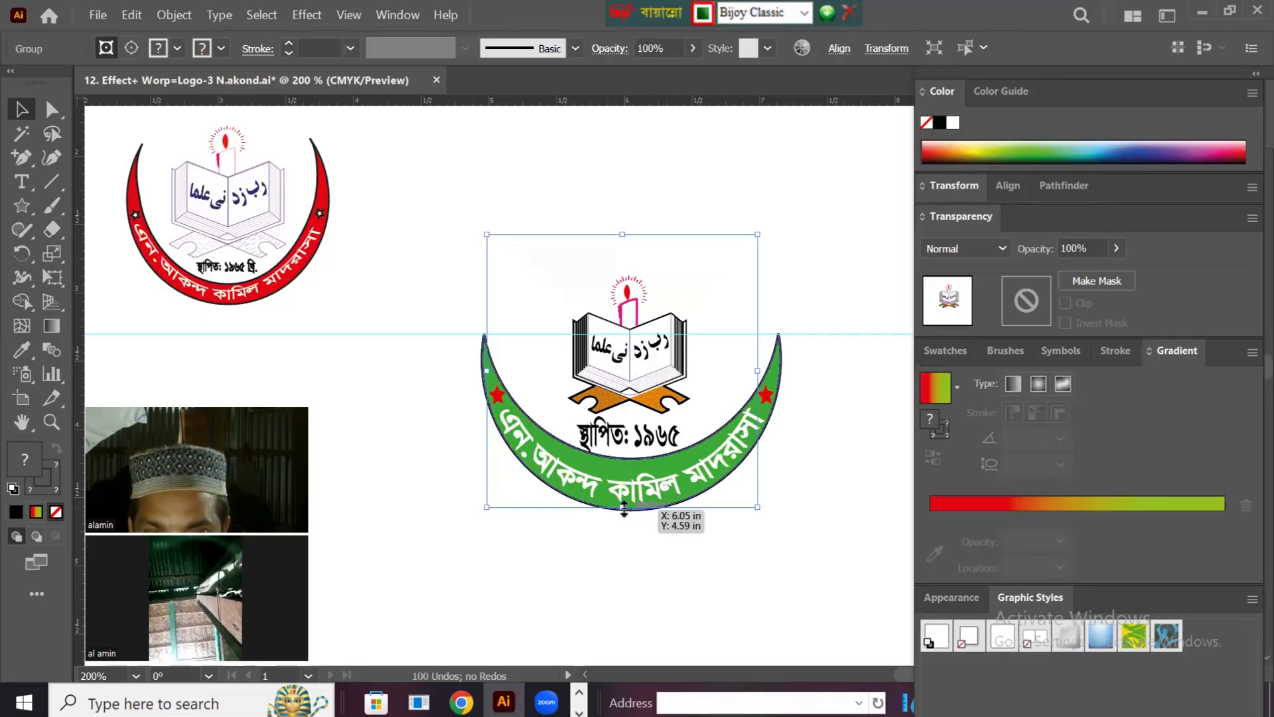
- Widen the Quran artwork on both sides and make it slightly taller to better fill the space between the crescent's horns
mouse_move(630, 546)
mouse_down()
mouse_move(657, 511)
mouse_move(630, 549)
mouse_up()
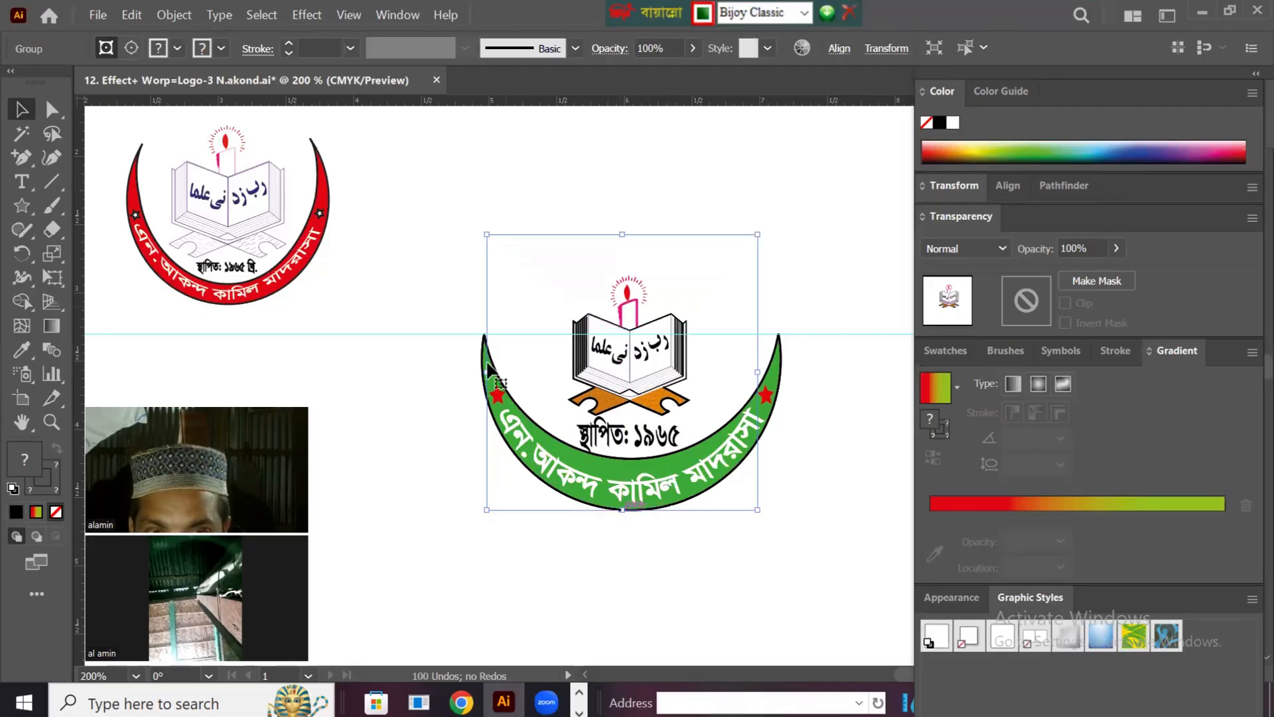
drag(486, 372, 466, 374)
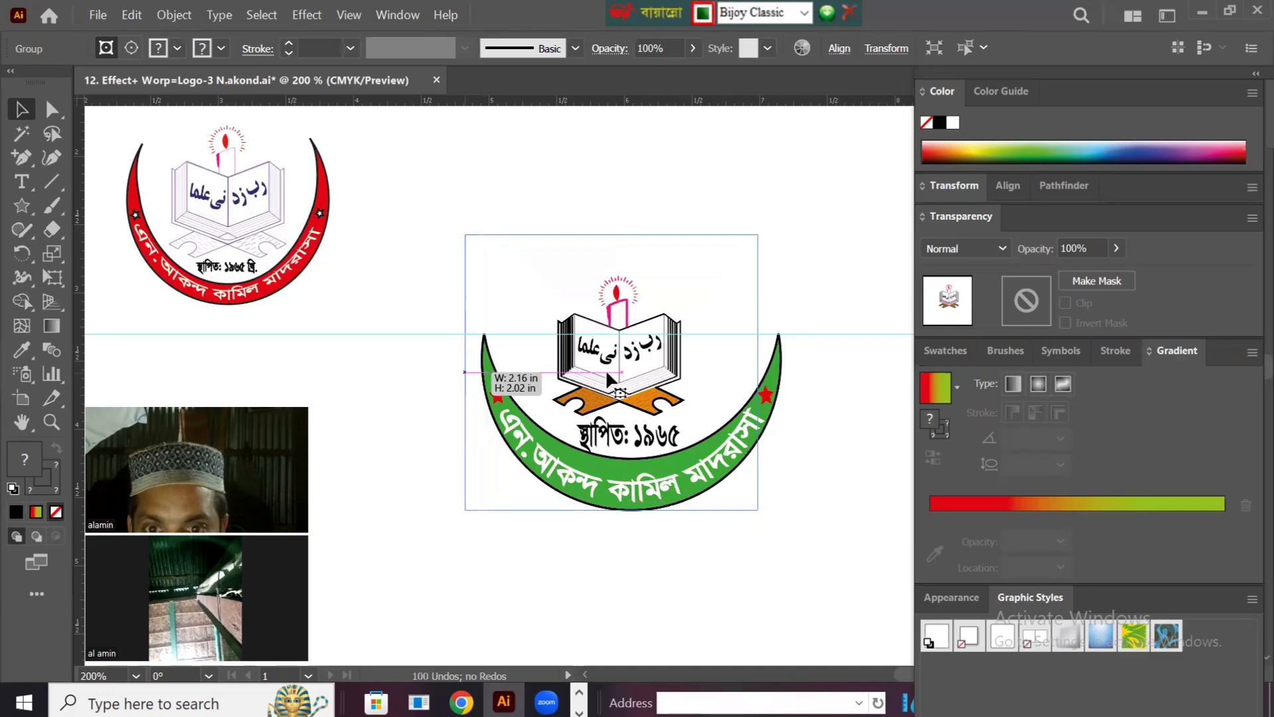
drag(758, 372, 780, 373)
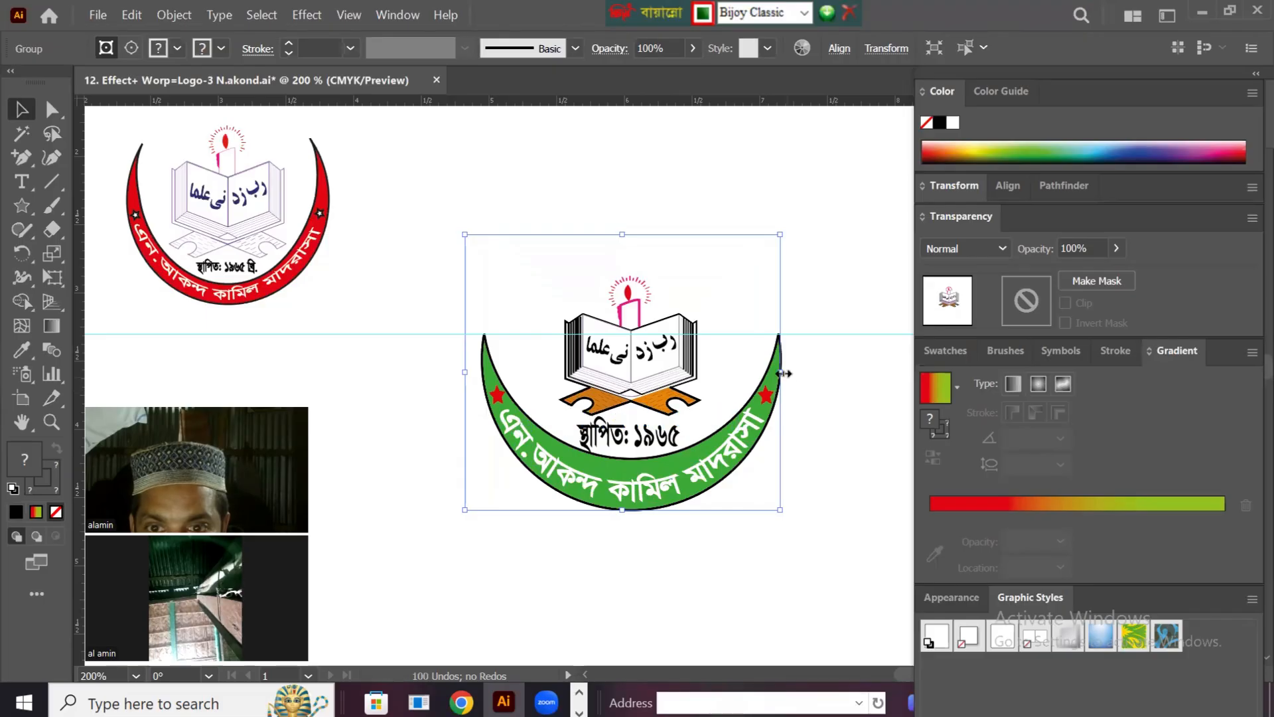
drag(784, 373, 786, 372)
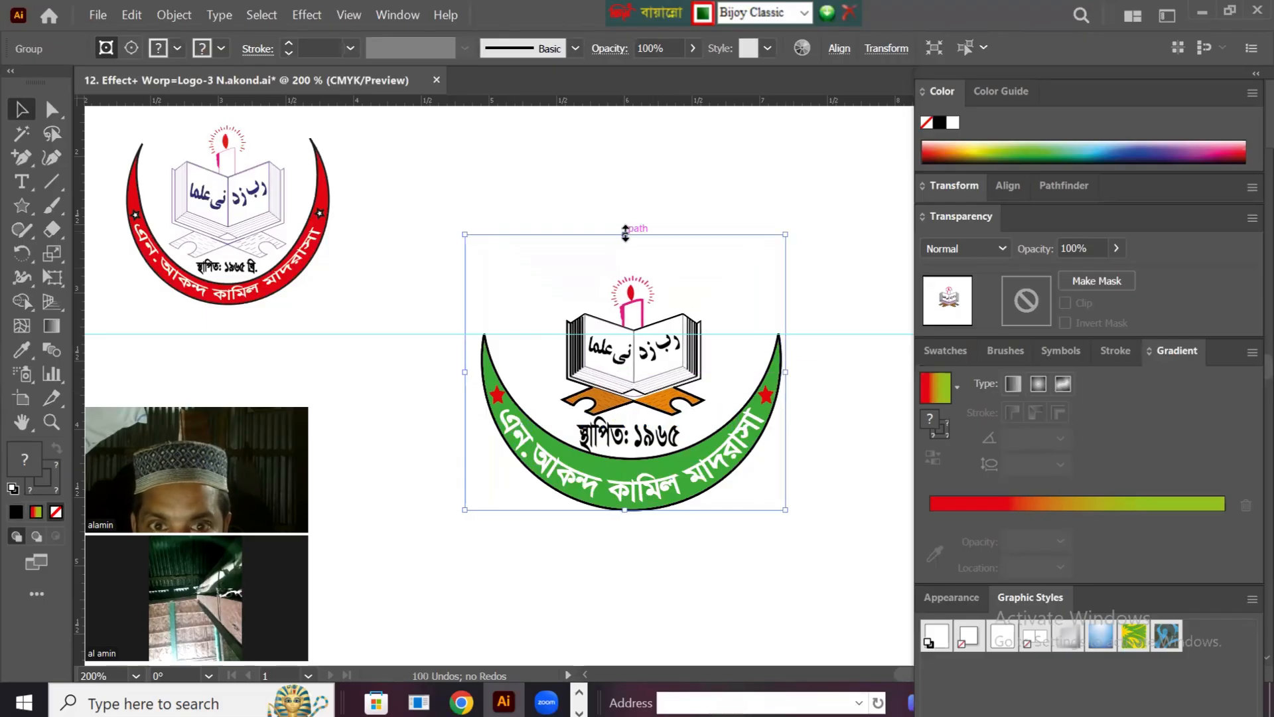
drag(625, 233, 624, 224)
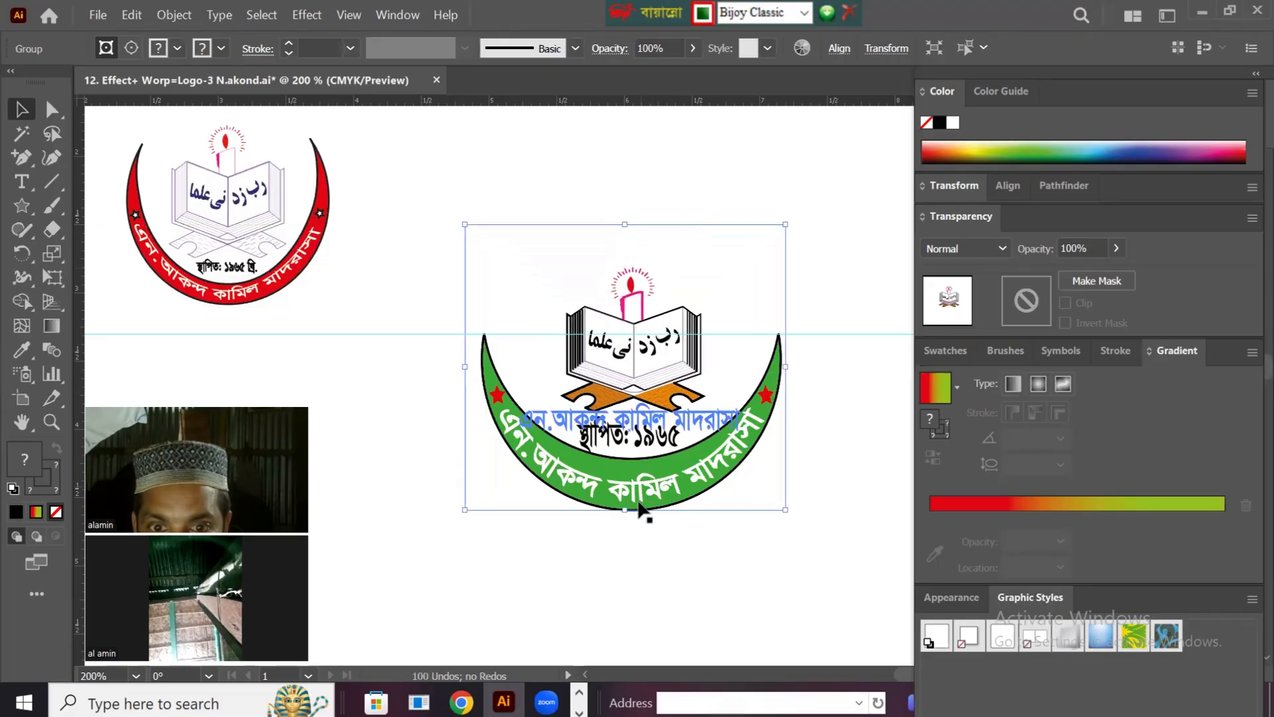
drag(625, 510, 625, 519)
click(707, 509)
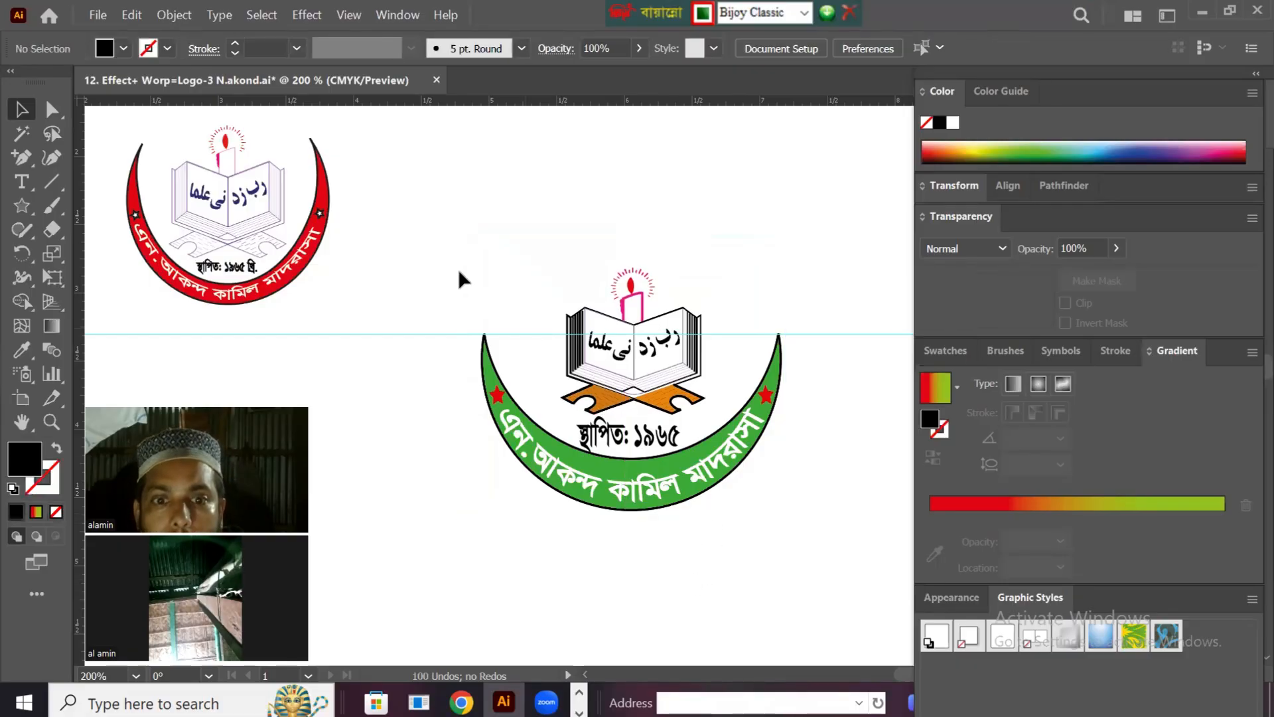
- Group the green crescent, its texts and stars, and the Quran artwork into a single logo object
drag(459, 265, 787, 541)
right_click(728, 402)
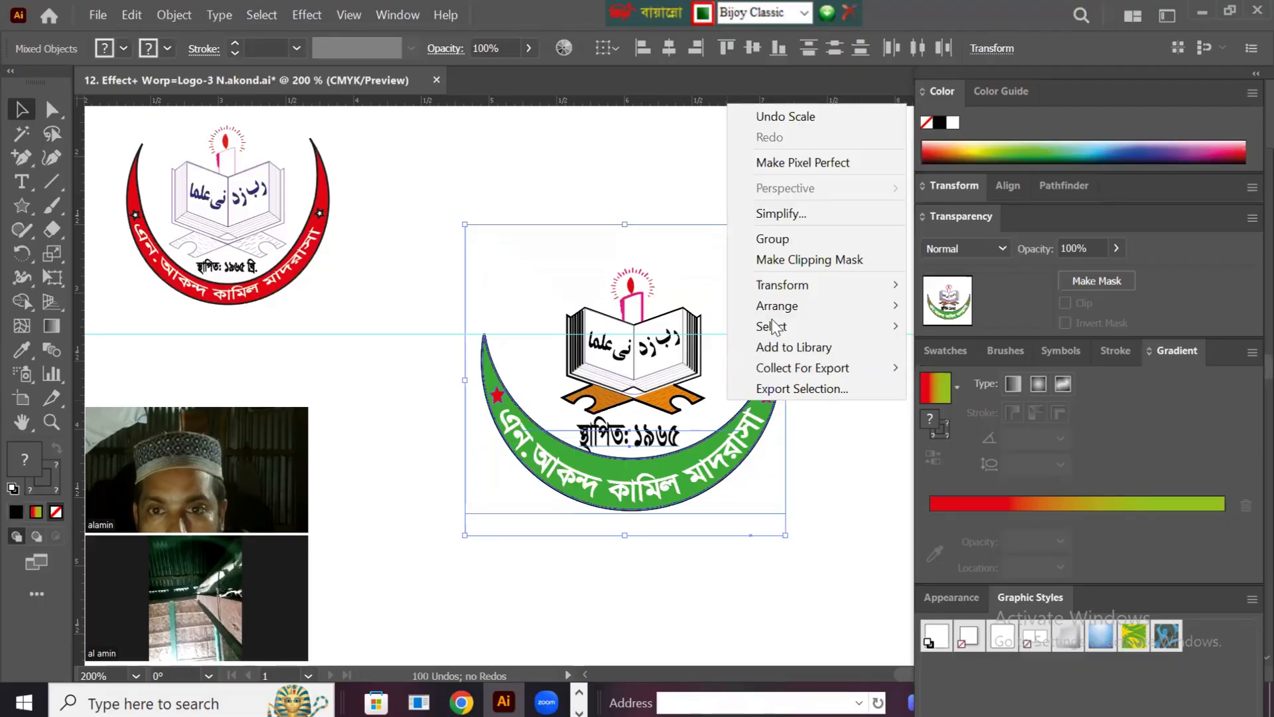
click(775, 239)
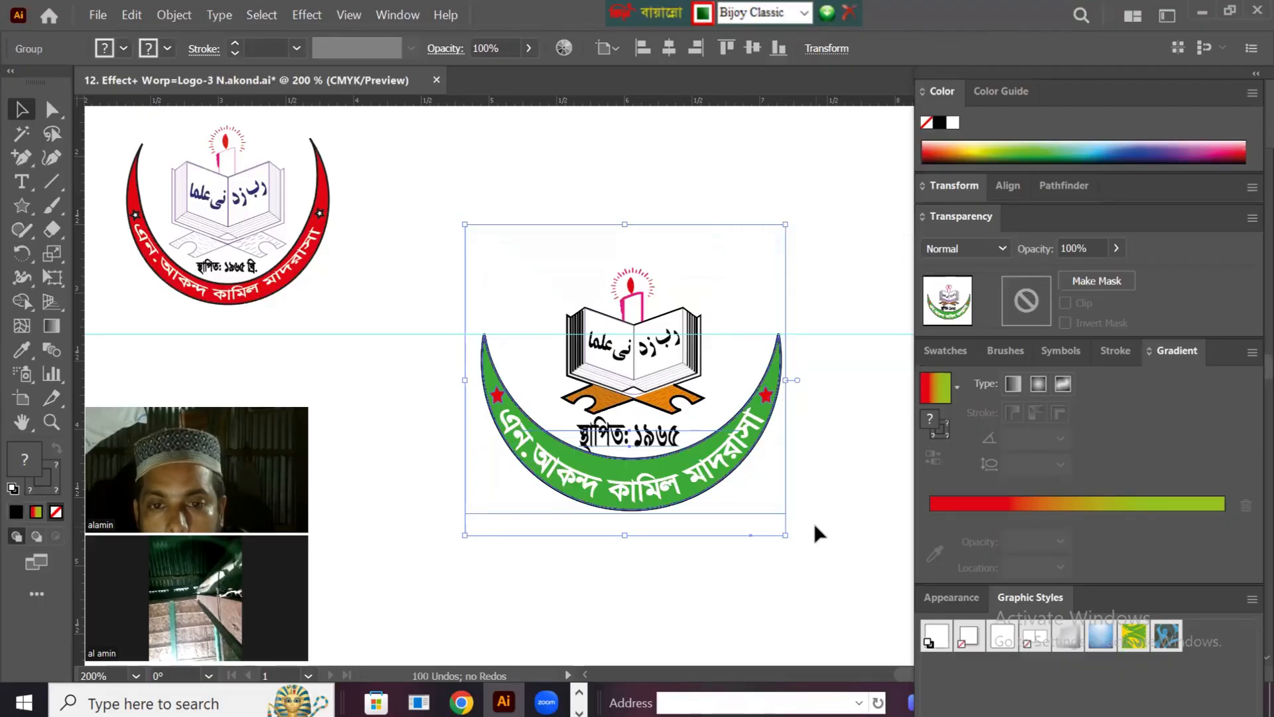
click(814, 533)
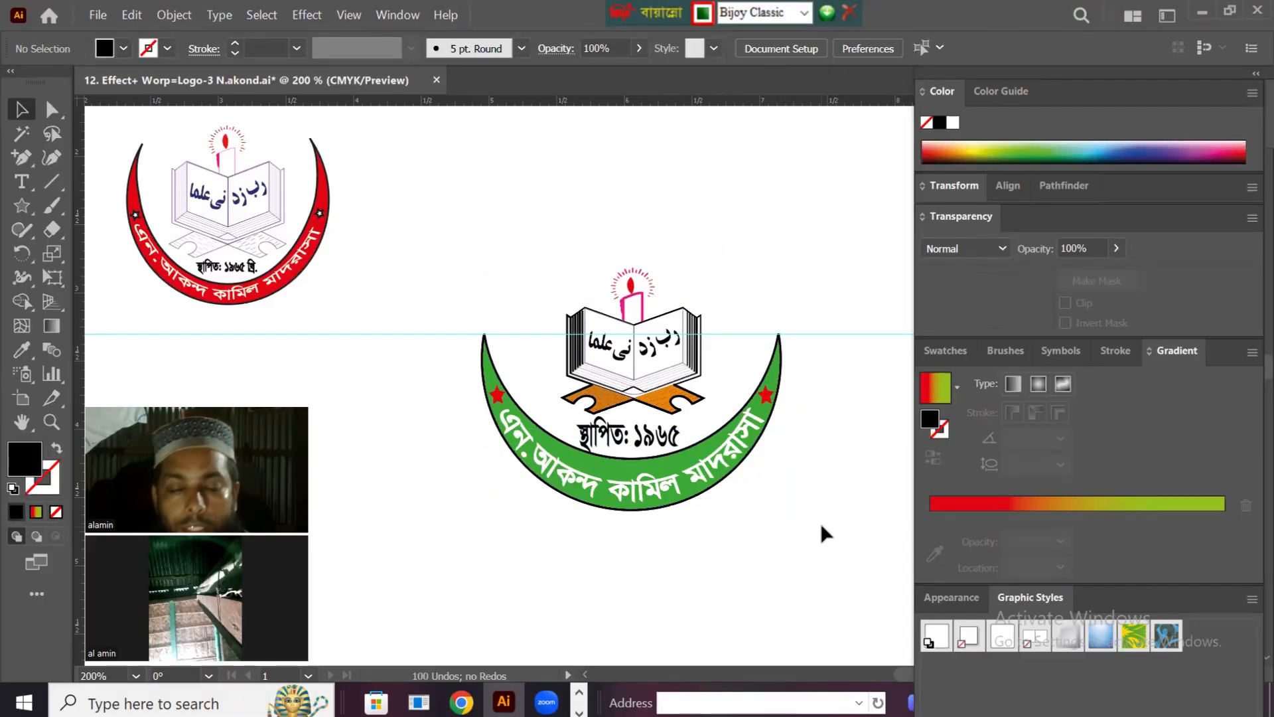